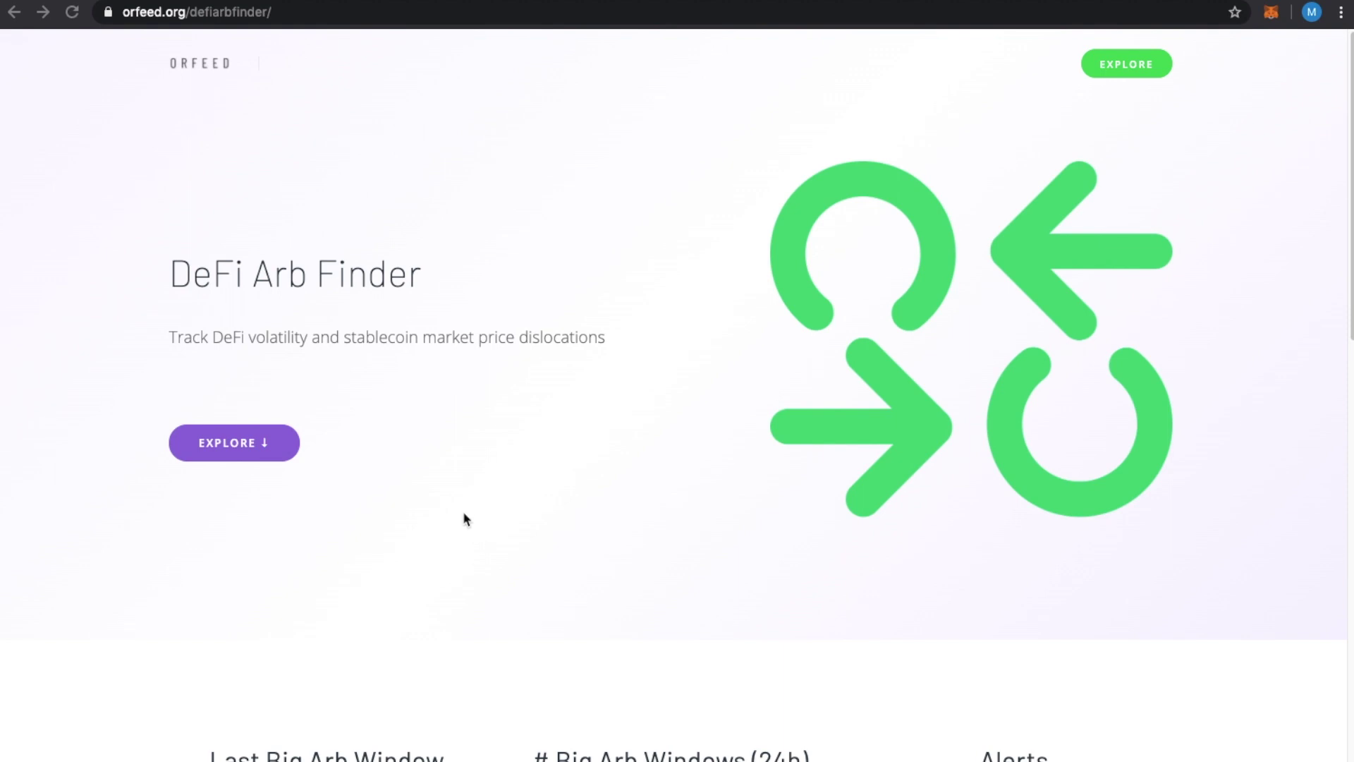
Jump down to the Last Big Arb Window, Big Arb Windows (24h) and Alerts stat cards.
{"action": "scroll", "coordinate": [681, 442], "scroll_direction": "down", "scroll_amount": 8}
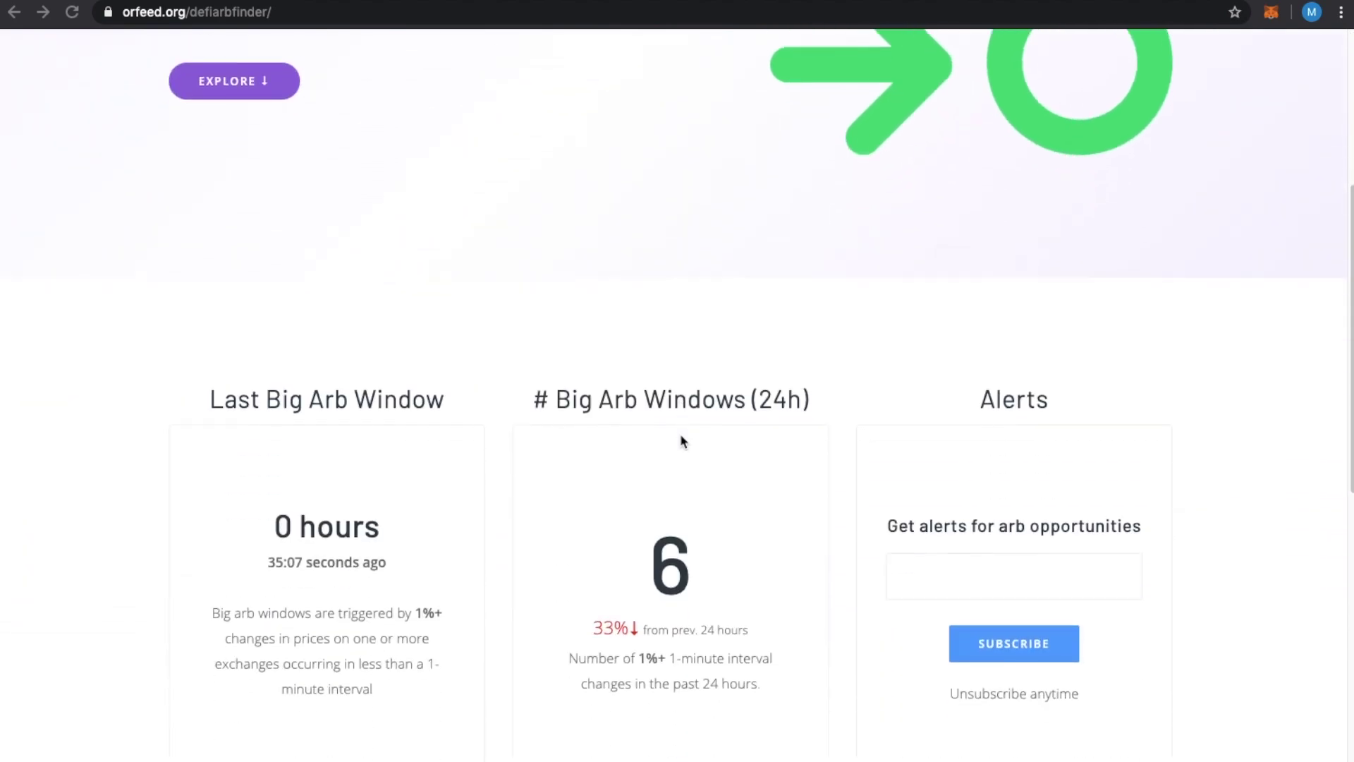
{"action": "scroll", "coordinate": [679, 430], "scroll_direction": "down", "scroll_amount": 2}
{"action": "scroll", "coordinate": [679, 430], "scroll_direction": "up", "scroll_amount": 4}
{"action": "scroll", "coordinate": [680, 431], "scroll_direction": "down", "scroll_amount": 4}
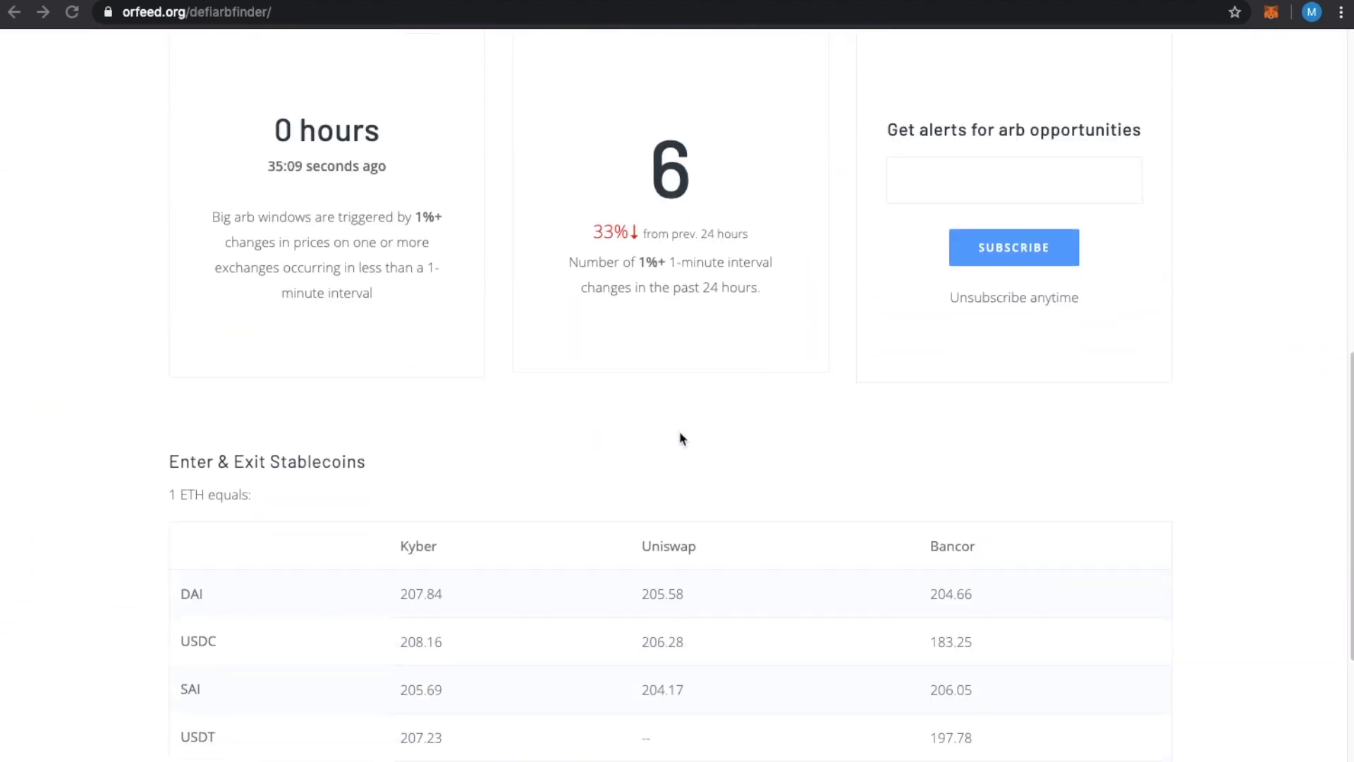
{"action": "scroll", "coordinate": [679, 430], "scroll_direction": "up", "scroll_amount": 10}
{"action": "left_click", "coordinate": [241, 448]}
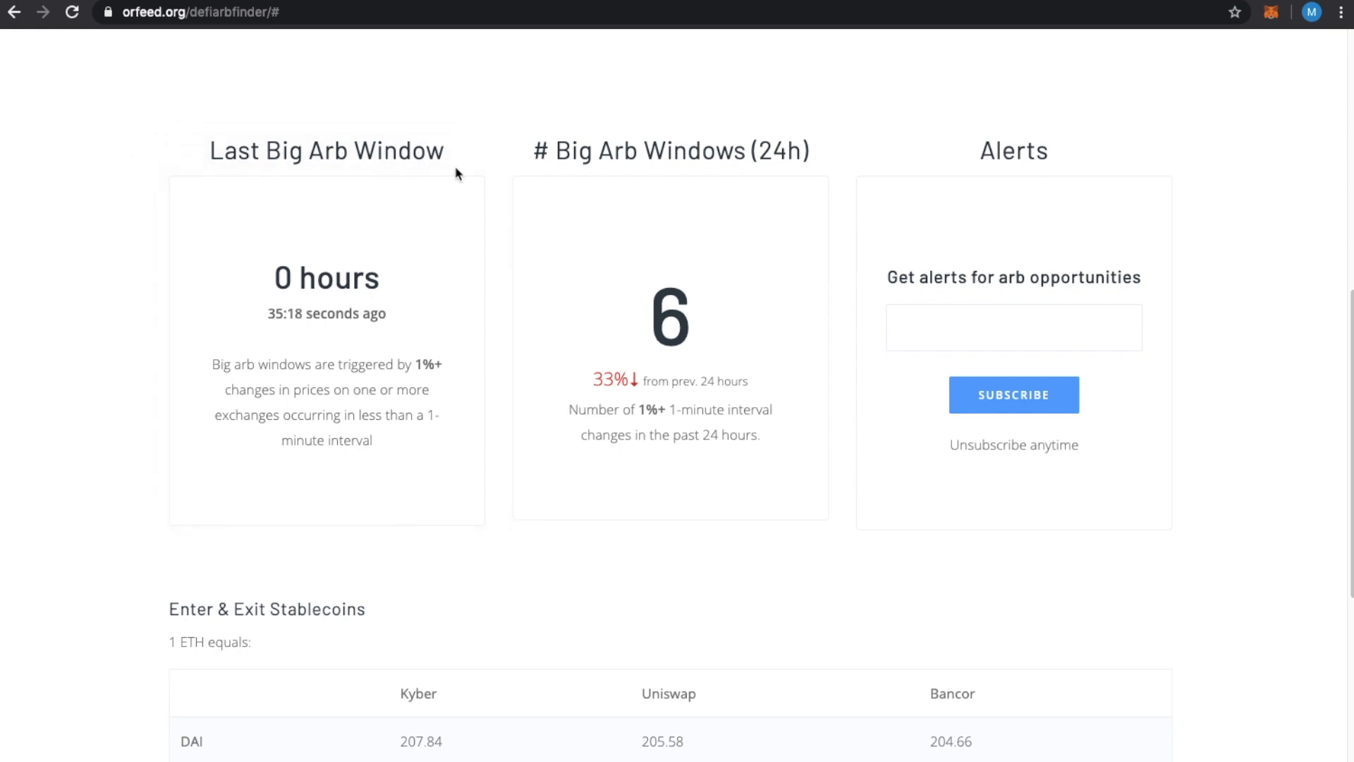
Highlight the big arb window trigger description and its 1%+ text, then clear the highlight.
{"action": "left_click_drag", "start_coordinate": [213, 366], "coordinate": [429, 456]}
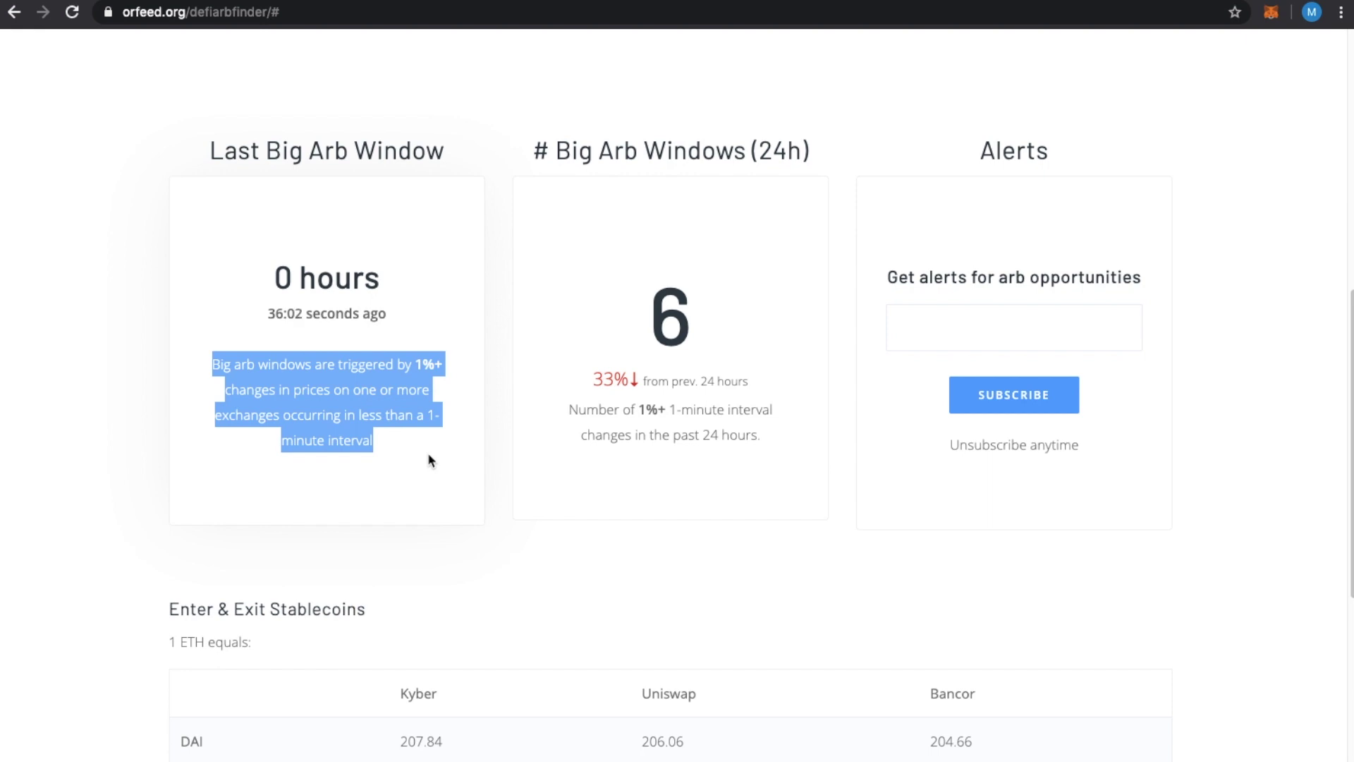
{"action": "left_click", "coordinate": [428, 457]}
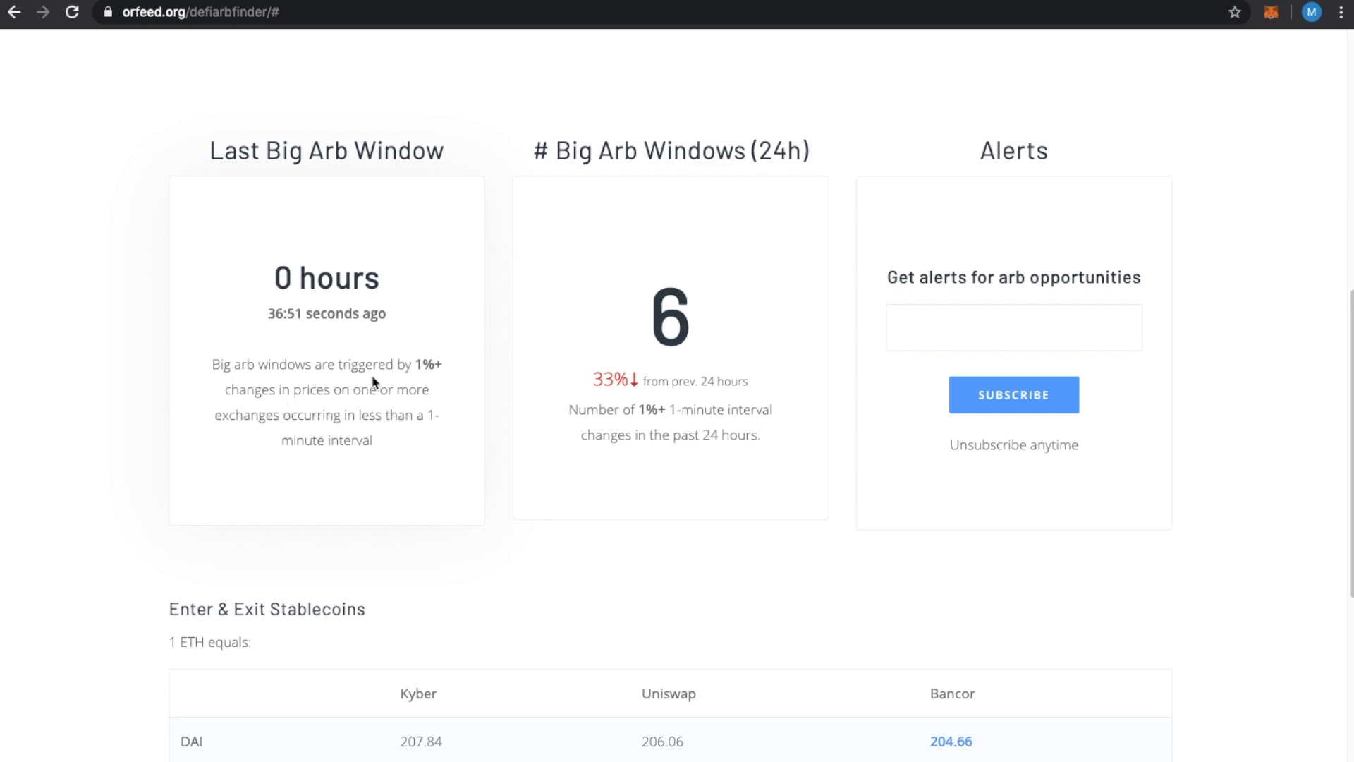
{"action": "left_click", "coordinate": [398, 424]}
Scroll through the stablecoin rate table and the arb stat cards.
{"action": "scroll", "coordinate": [437, 455], "scroll_direction": "down", "scroll_amount": 5}
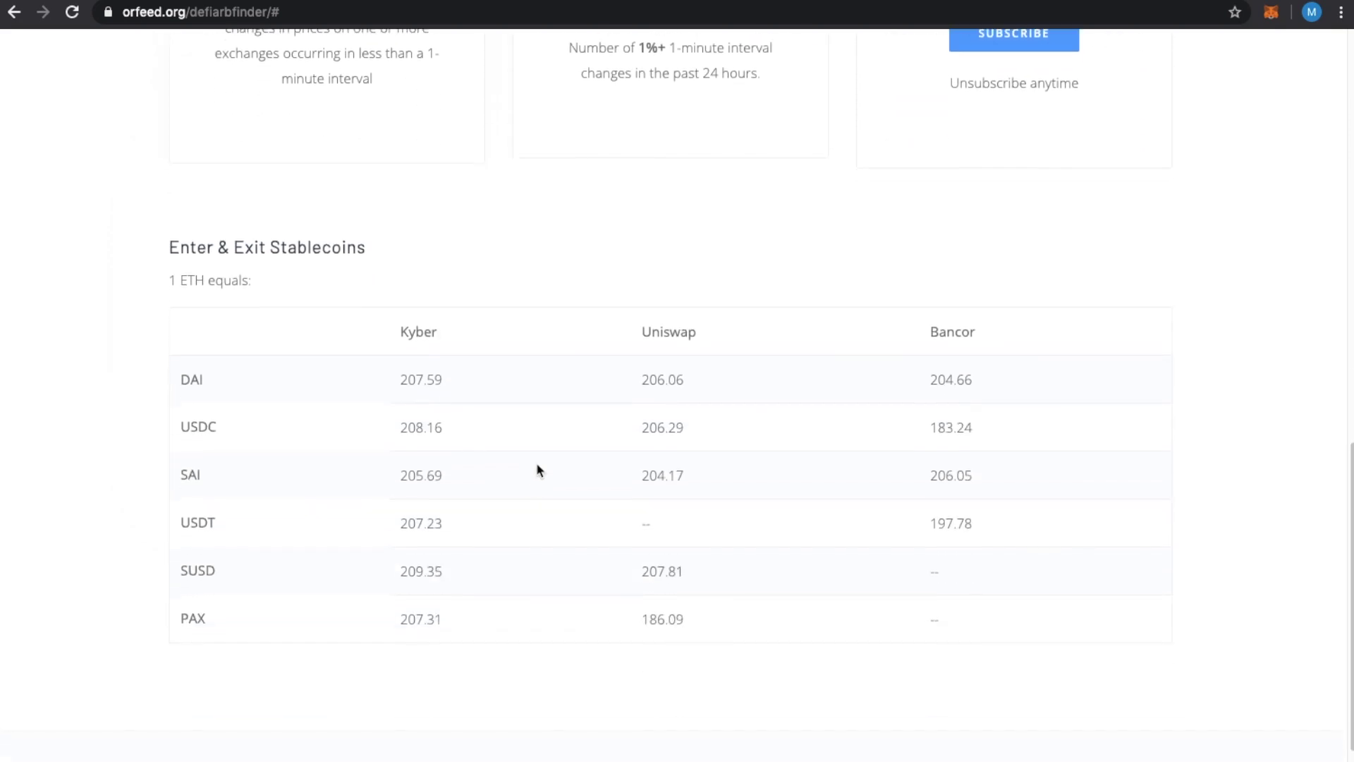
{"action": "scroll", "coordinate": [384, 454], "scroll_direction": "up", "scroll_amount": 5}
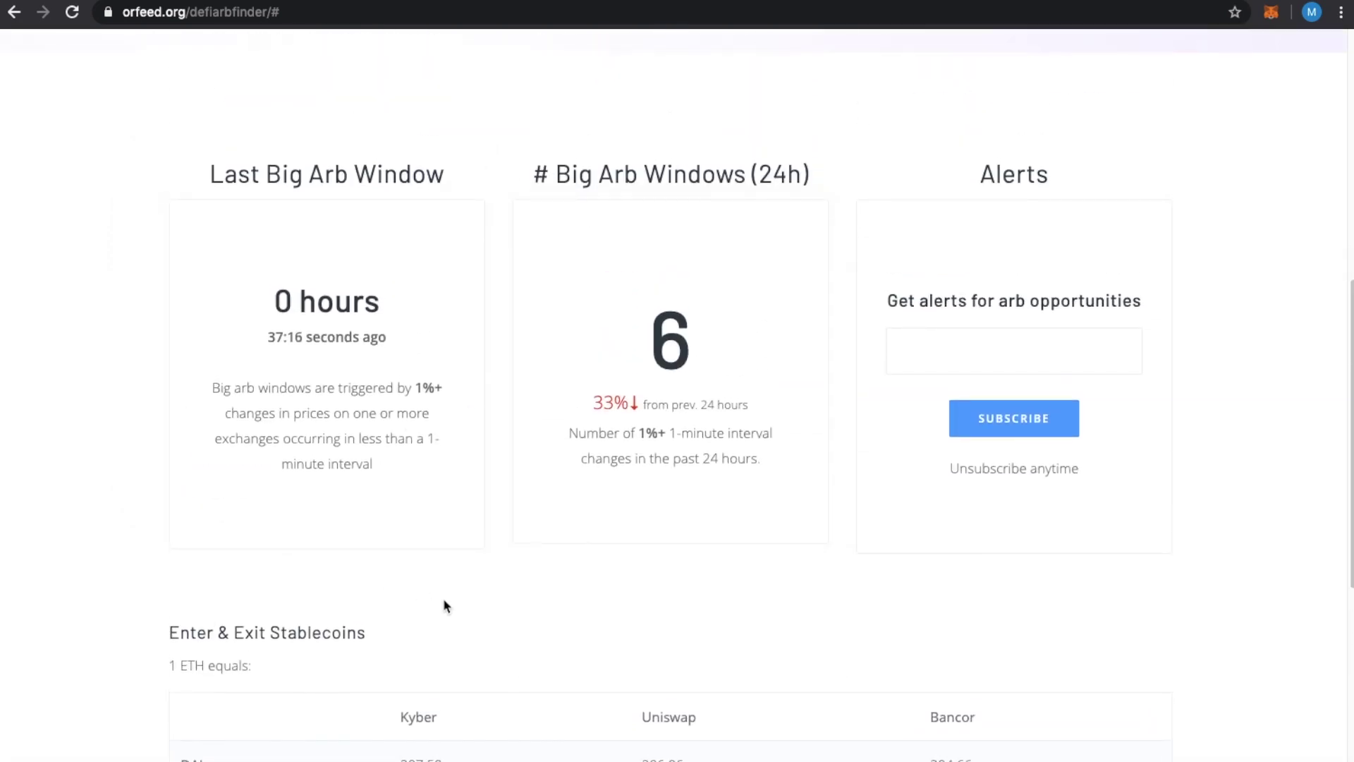
{"action": "scroll", "coordinate": [444, 605], "scroll_direction": "up", "scroll_amount": 1}
{"action": "scroll", "coordinate": [455, 712], "scroll_direction": "down", "scroll_amount": 4}
{"action": "scroll", "coordinate": [466, 433], "scroll_direction": "up", "scroll_amount": 4}
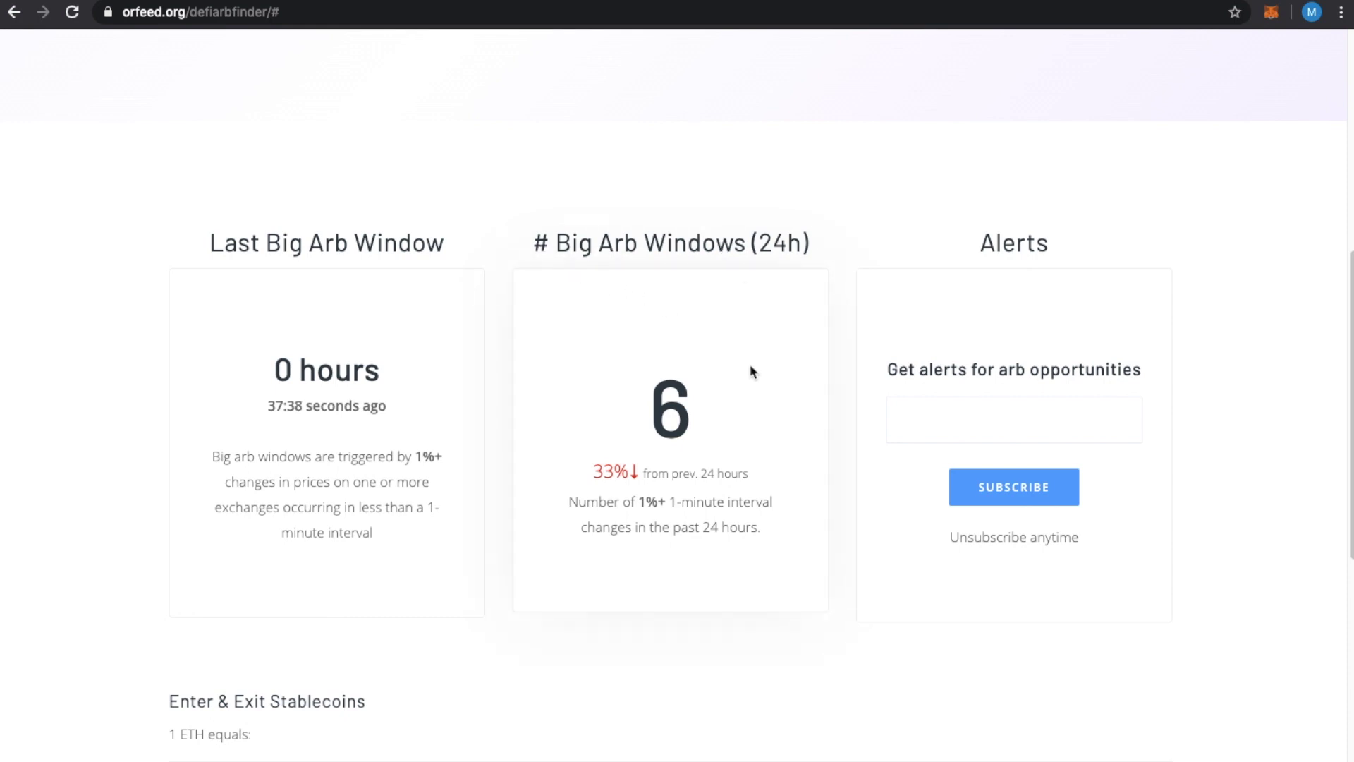
{"action": "scroll", "coordinate": [751, 364], "scroll_direction": "down", "scroll_amount": 2}
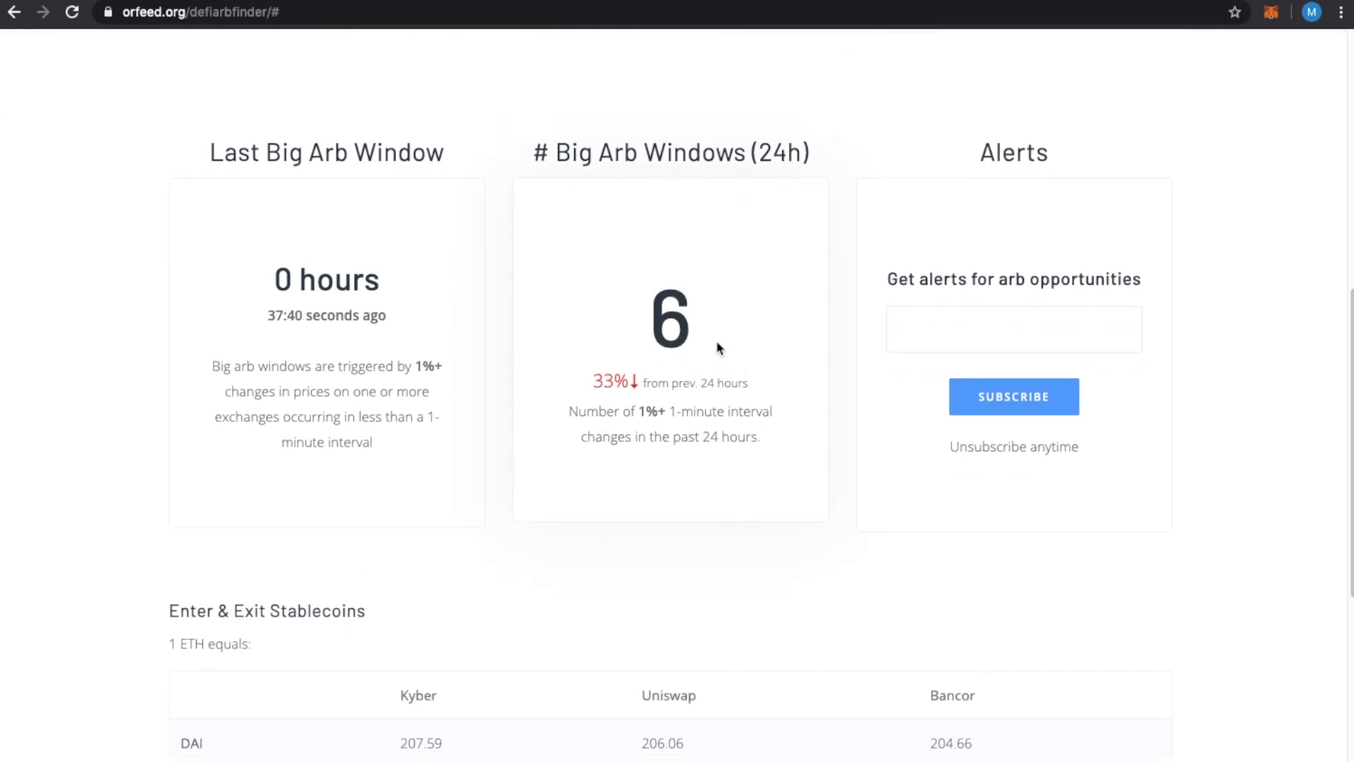
Highlight '24h' in the Big Arb Windows heading, then clear it.
{"action": "left_click_drag", "start_coordinate": [760, 146], "coordinate": [799, 146]}
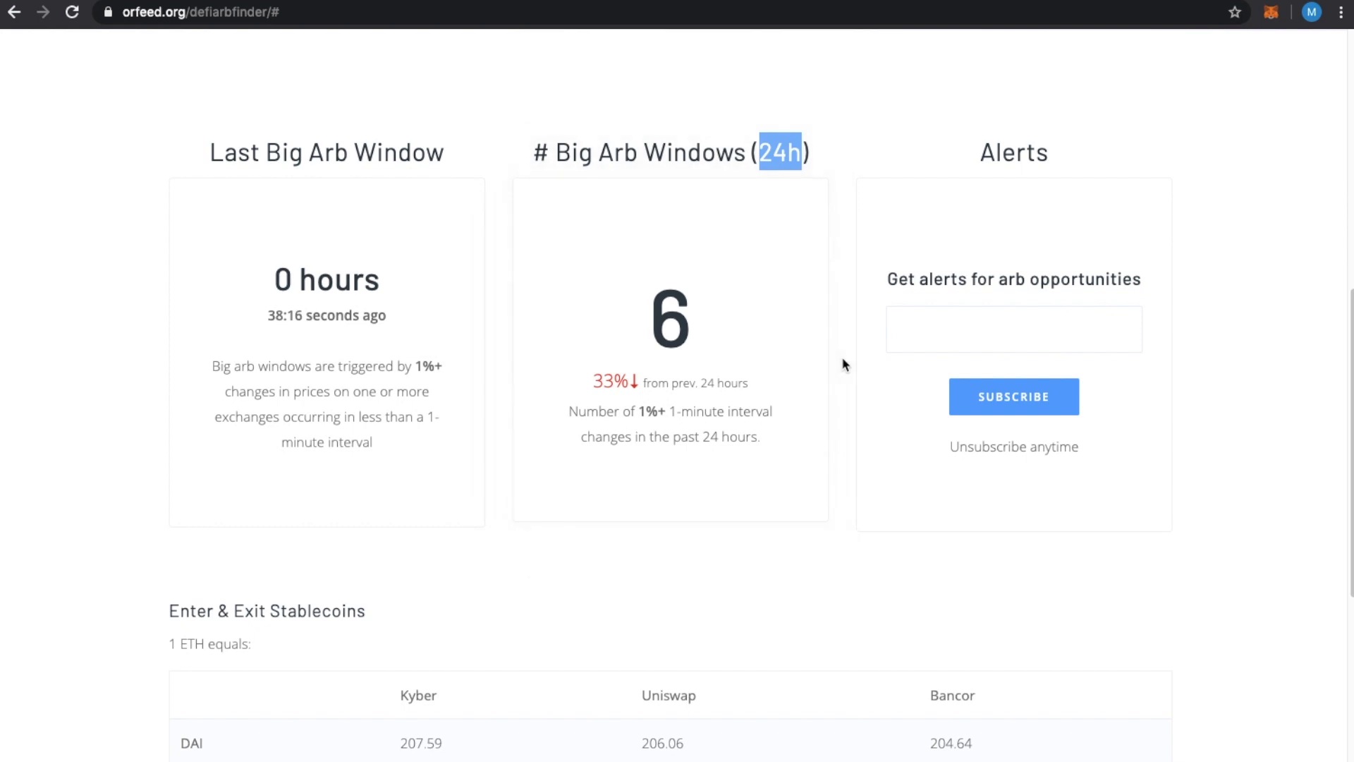
{"action": "left_click", "coordinate": [917, 333]}
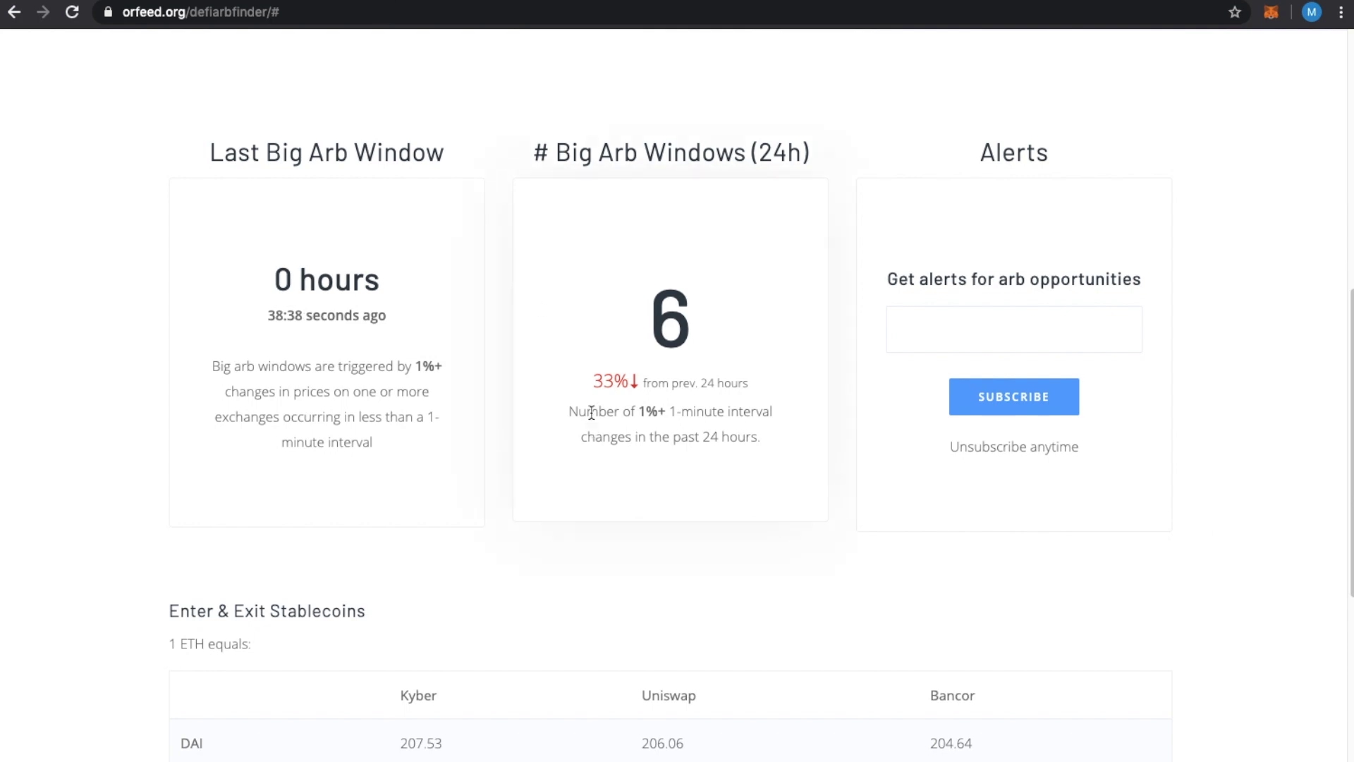
{"action": "scroll", "coordinate": [536, 416], "scroll_direction": "down", "scroll_amount": 5}
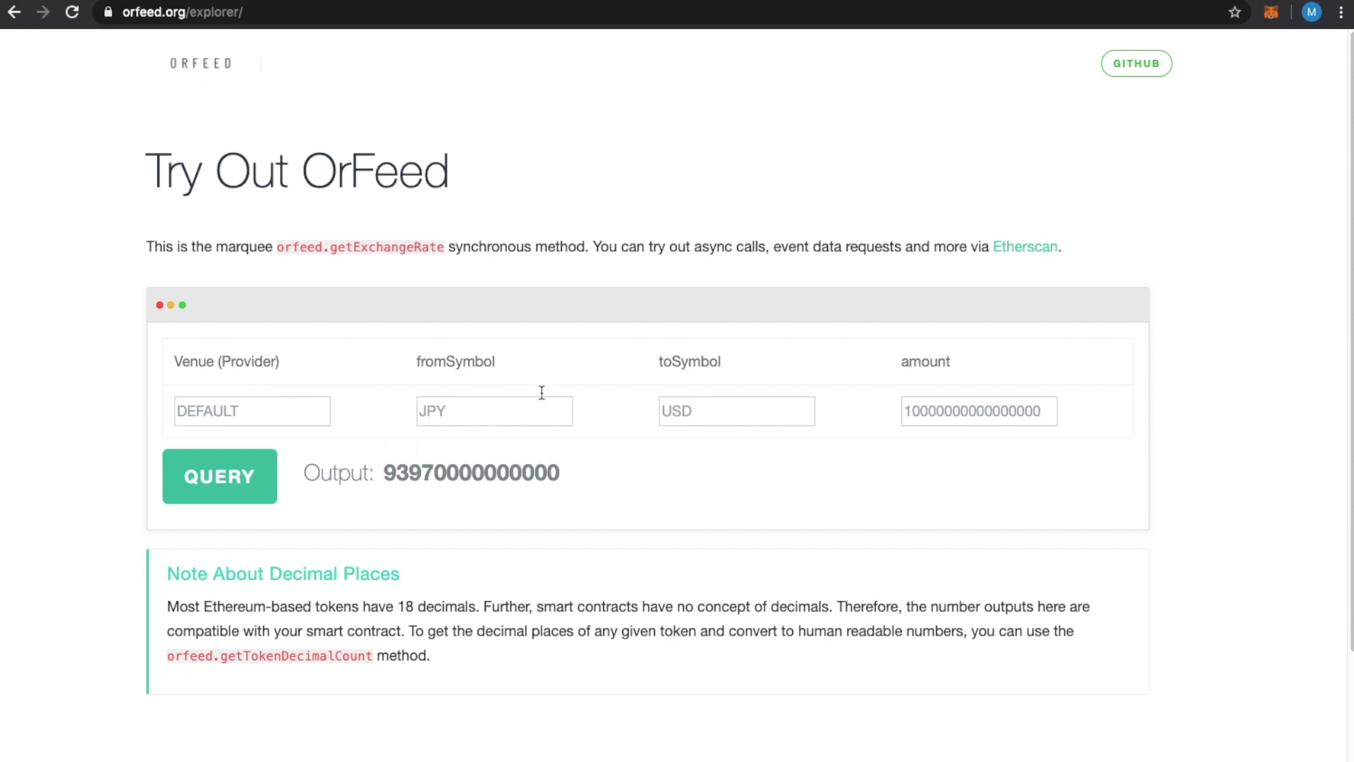
Query the ETH-to-USDC exchange rate on the default provider.
{"action": "left_click", "coordinate": [478, 407]}
{"action": "left_click_drag", "start_coordinate": [478, 407], "coordinate": [375, 395]}
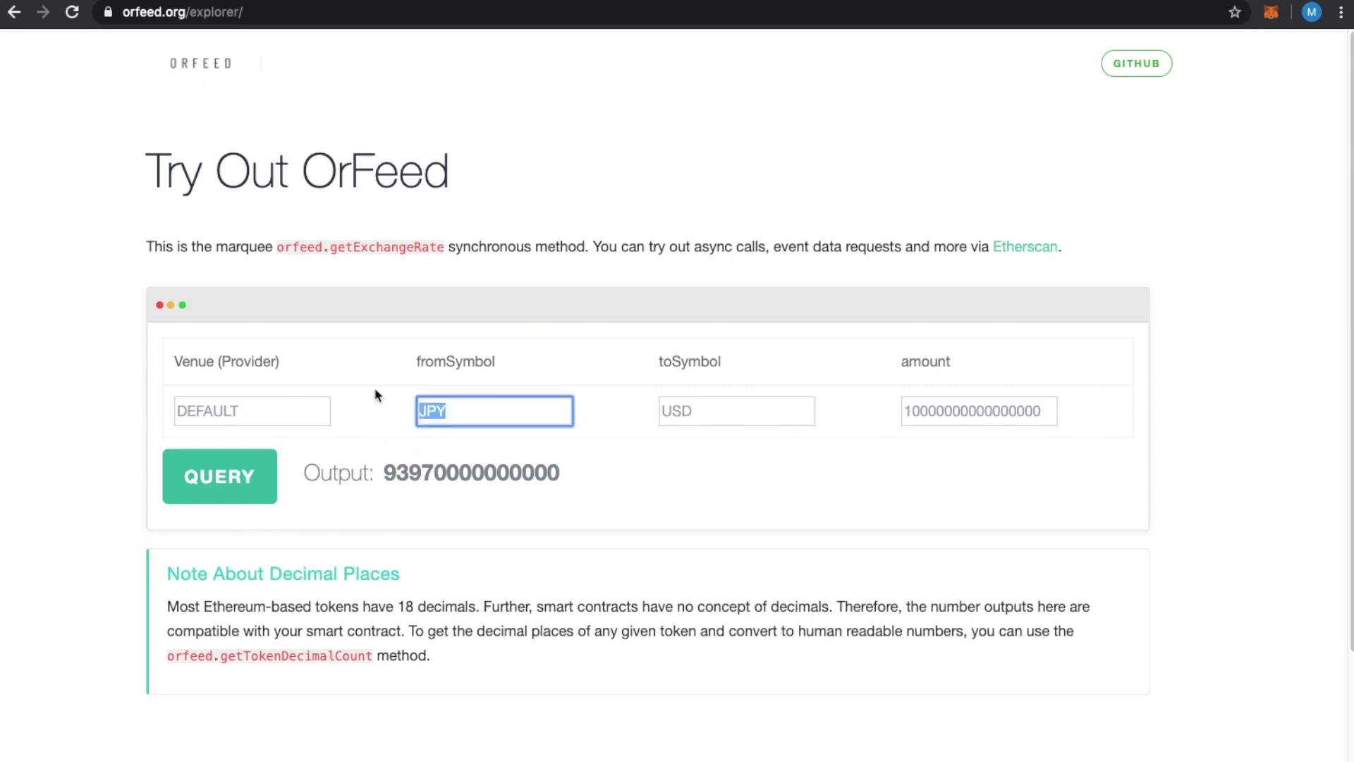
{"action": "type", "text": "ETH"}
{"action": "key", "text": "Tab"}
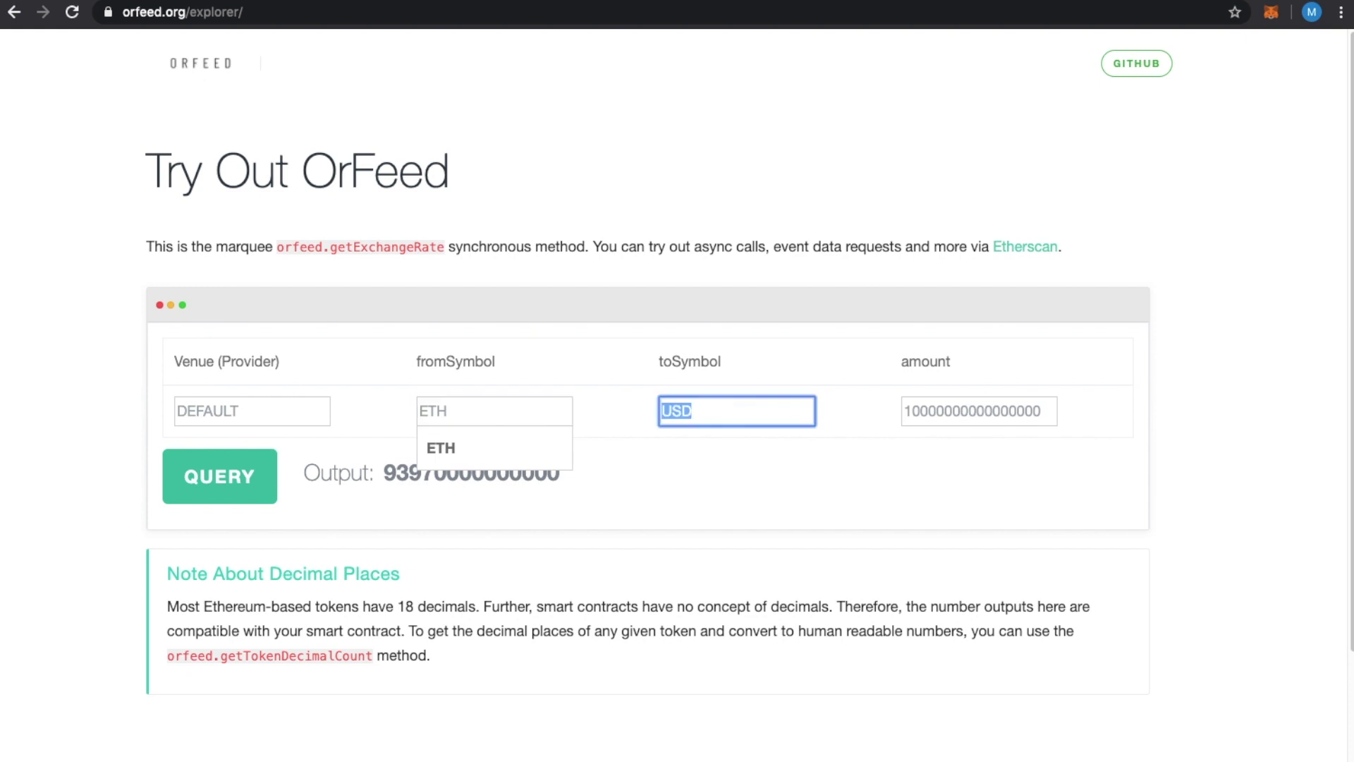
{"action": "type", "text": "USDC"}
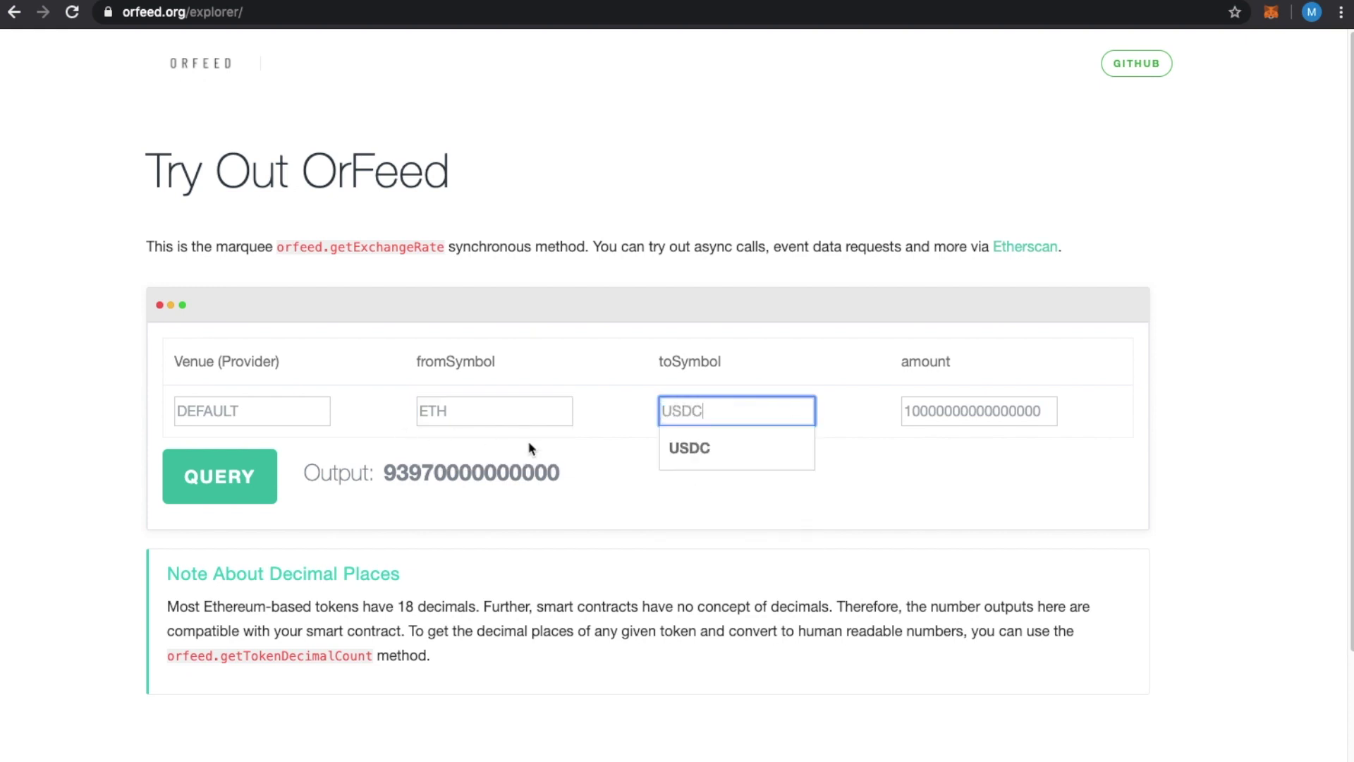
{"action": "left_click", "coordinate": [684, 448]}
{"action": "left_click", "coordinate": [236, 472]}
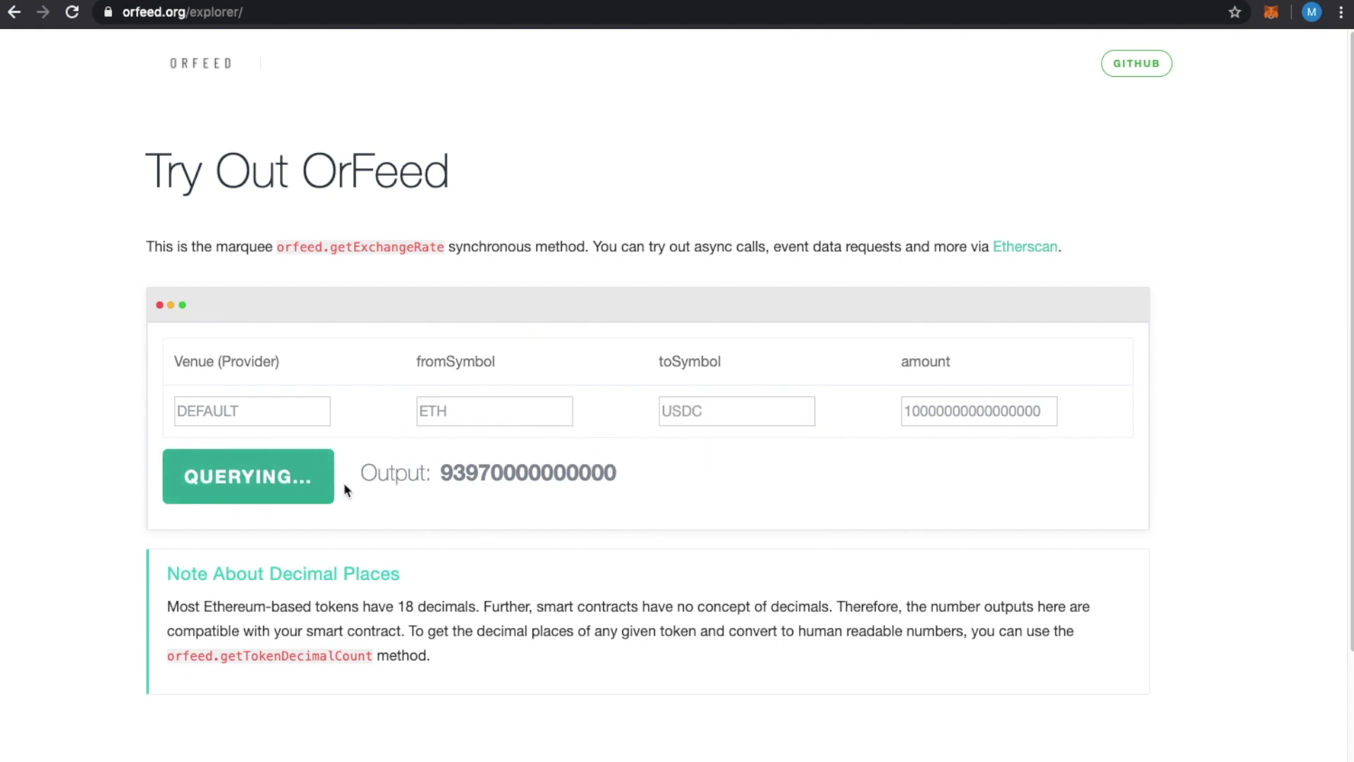
Rerun the ETH-to-USDC query with the KYBERBYSYMBOLV1 venue.
{"action": "left_click_drag", "start_coordinate": [278, 409], "coordinate": [113, 387]}
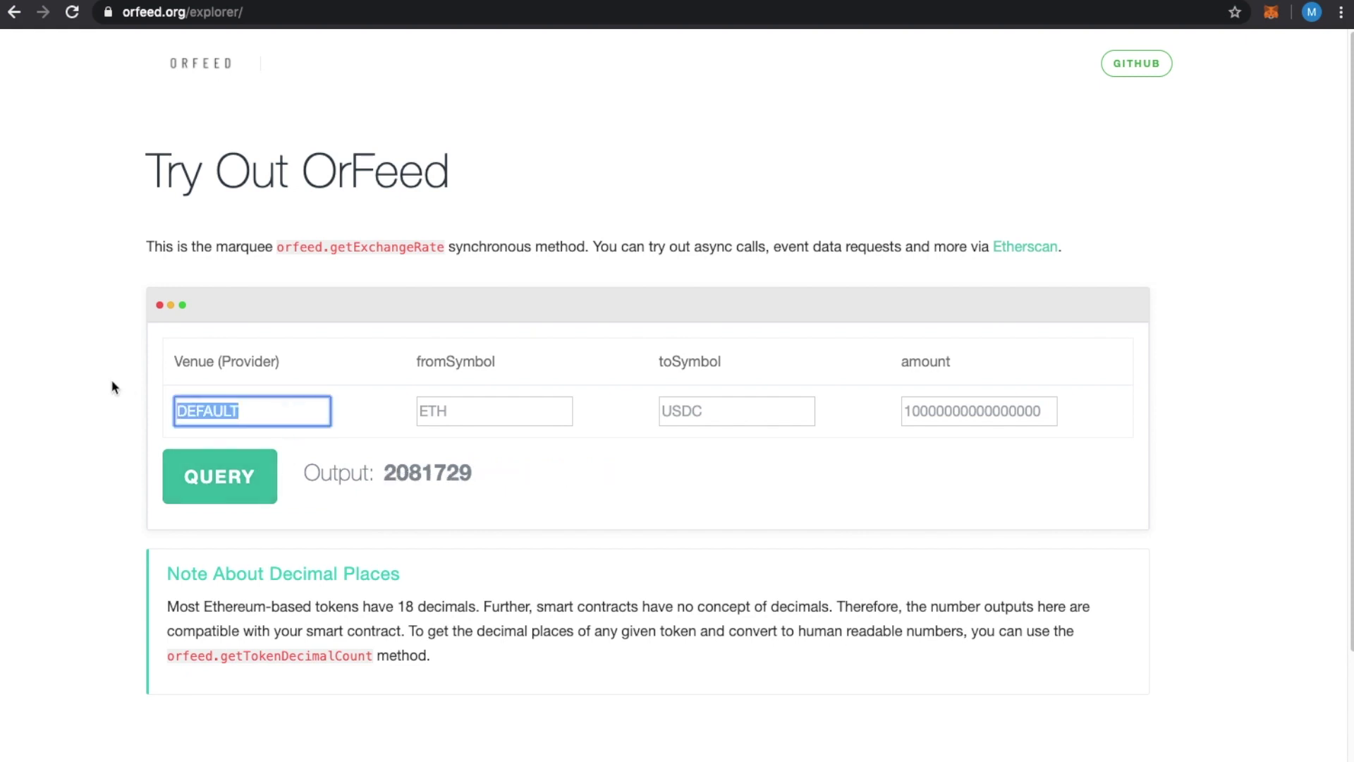
{"action": "type", "text": "KYBE"}
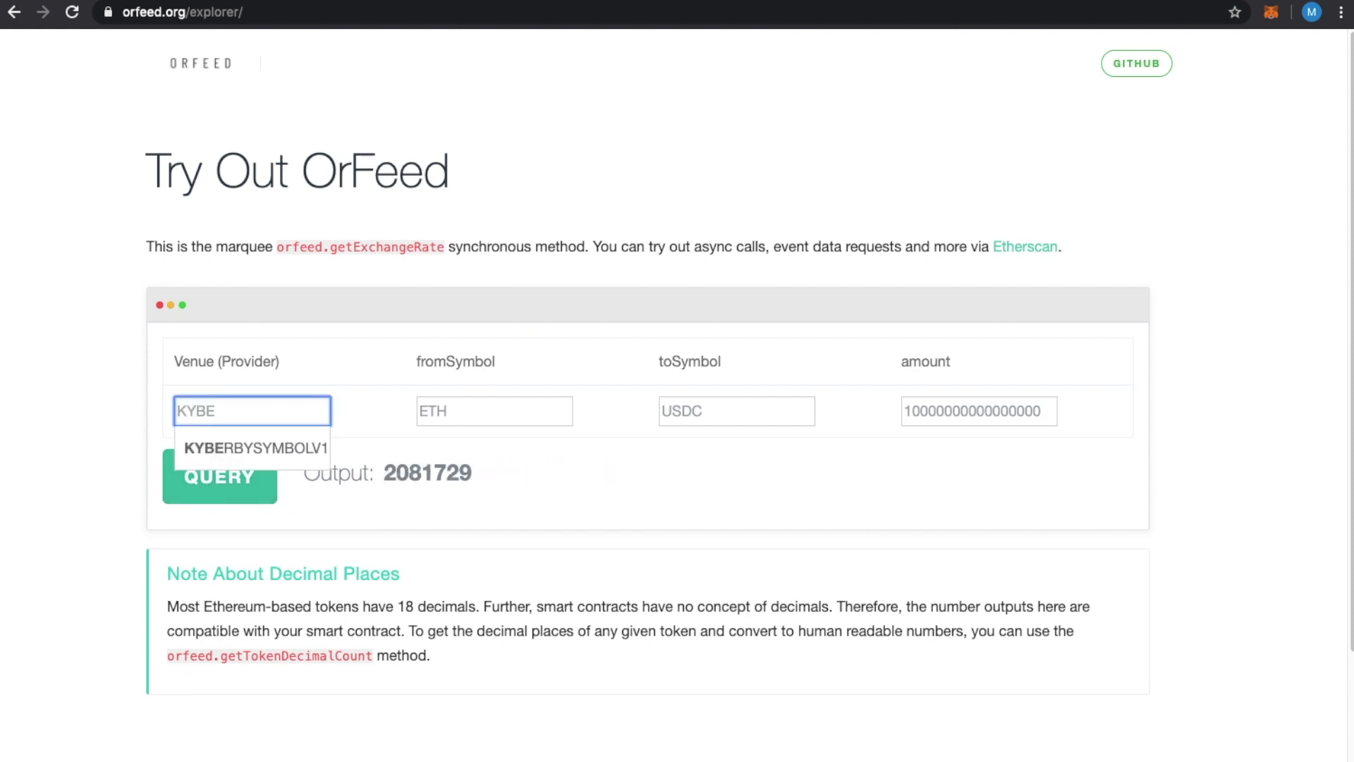
{"action": "left_click", "coordinate": [255, 448]}
{"action": "left_click", "coordinate": [233, 476]}
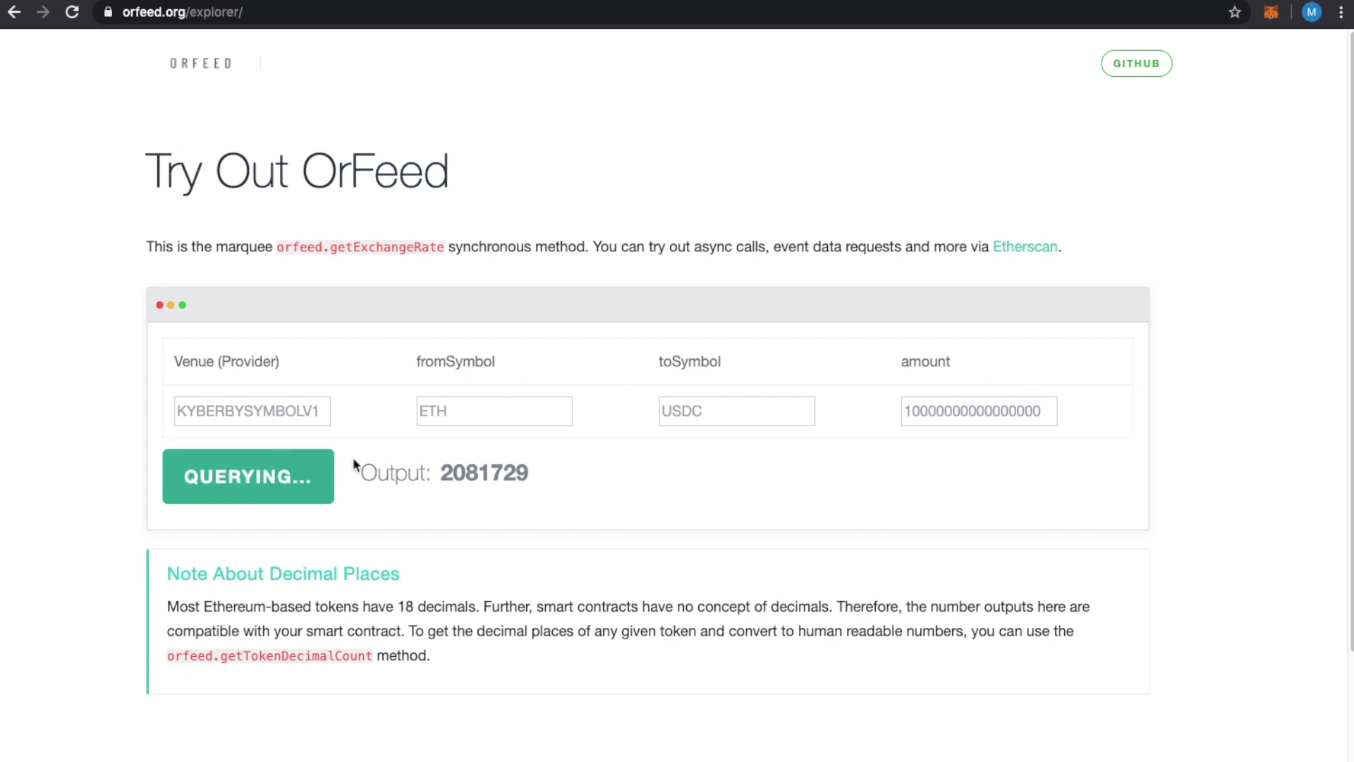
Rerun the ETH-to-USDC query with the UNISWAPBYSYMBOLV1 venue.
{"action": "left_click", "coordinate": [224, 414]}
{"action": "left_click_drag", "start_coordinate": [224, 414], "coordinate": [103, 404]}
{"action": "type", "text": "UNISWAP"}
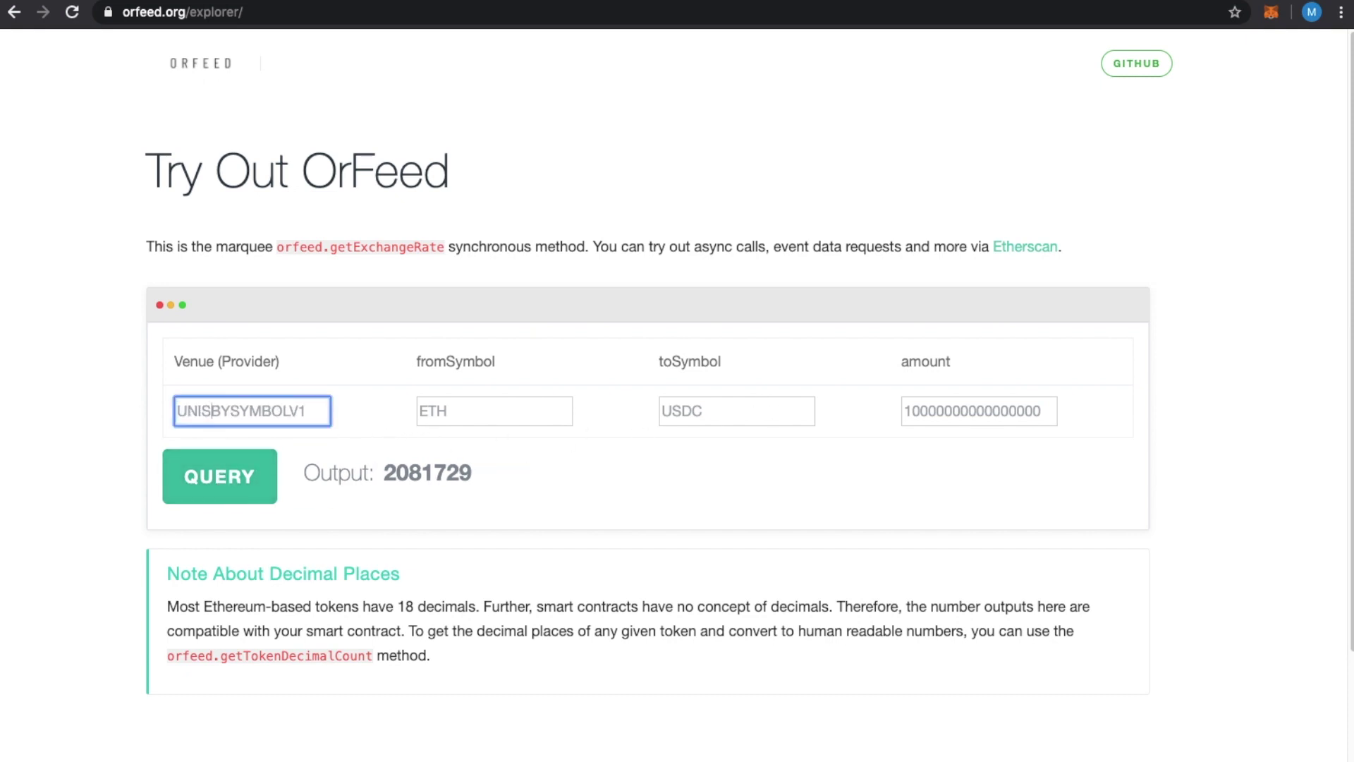
{"action": "left_click", "coordinate": [226, 451]}
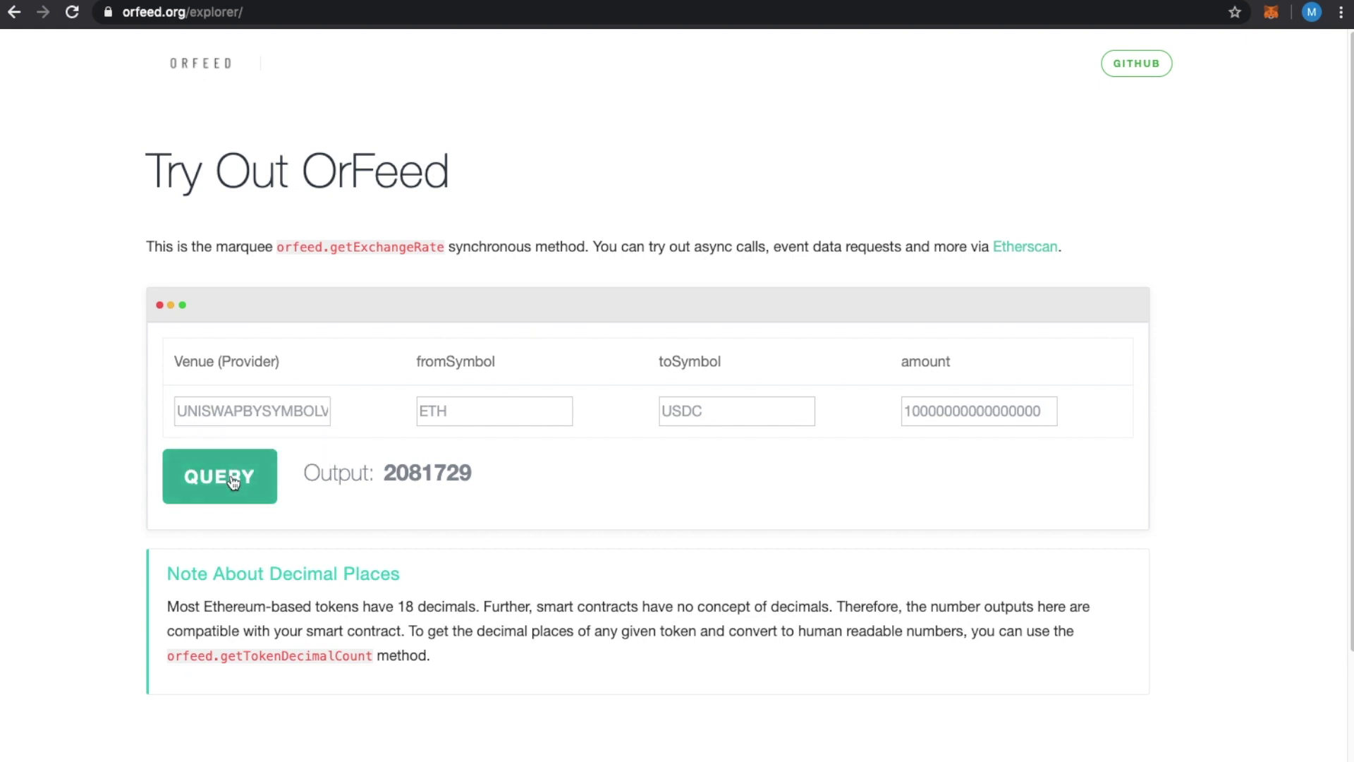
{"action": "left_click", "coordinate": [233, 480]}
Change the target symbol to MKR and query ETH-to-MKR on Uniswap.
{"action": "left_click_drag", "start_coordinate": [741, 415], "coordinate": [603, 410]}
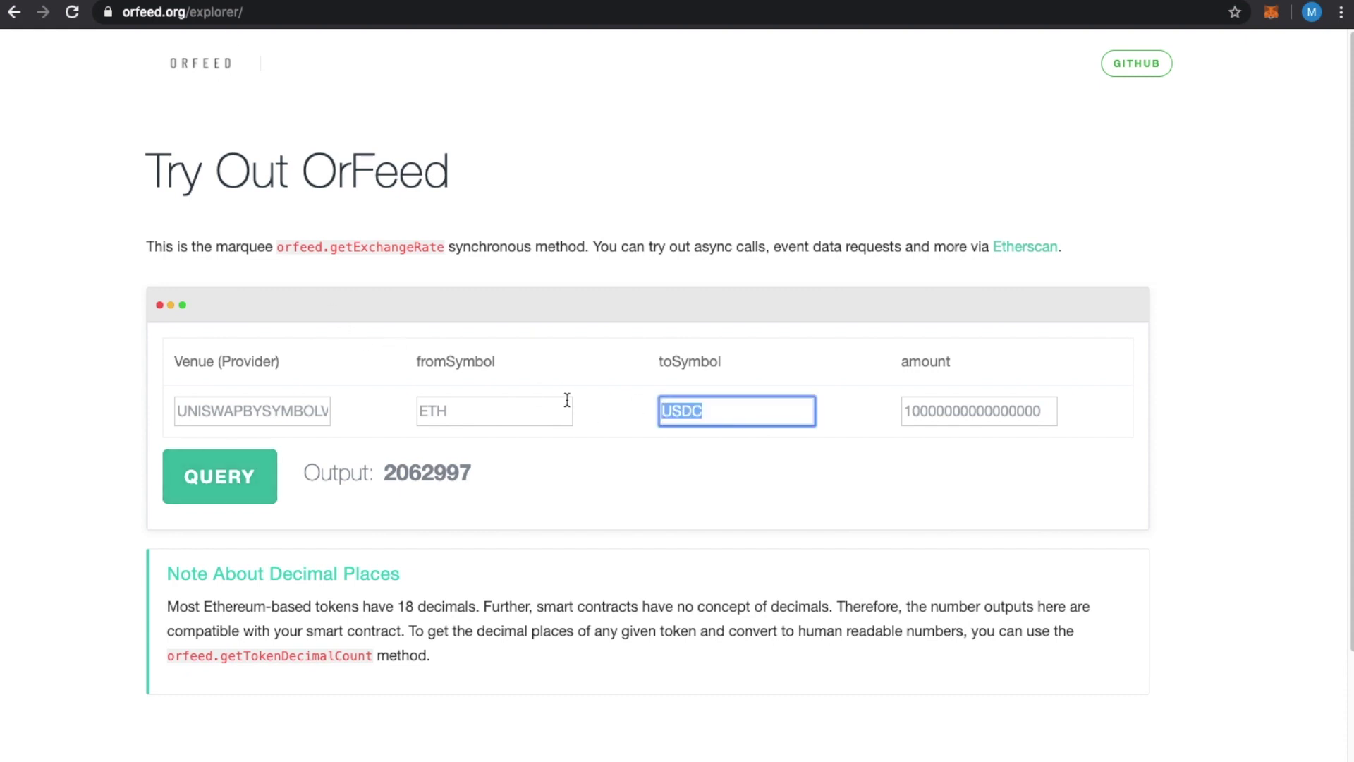
{"action": "type", "text": "MKR"}
{"action": "left_click", "coordinate": [686, 449]}
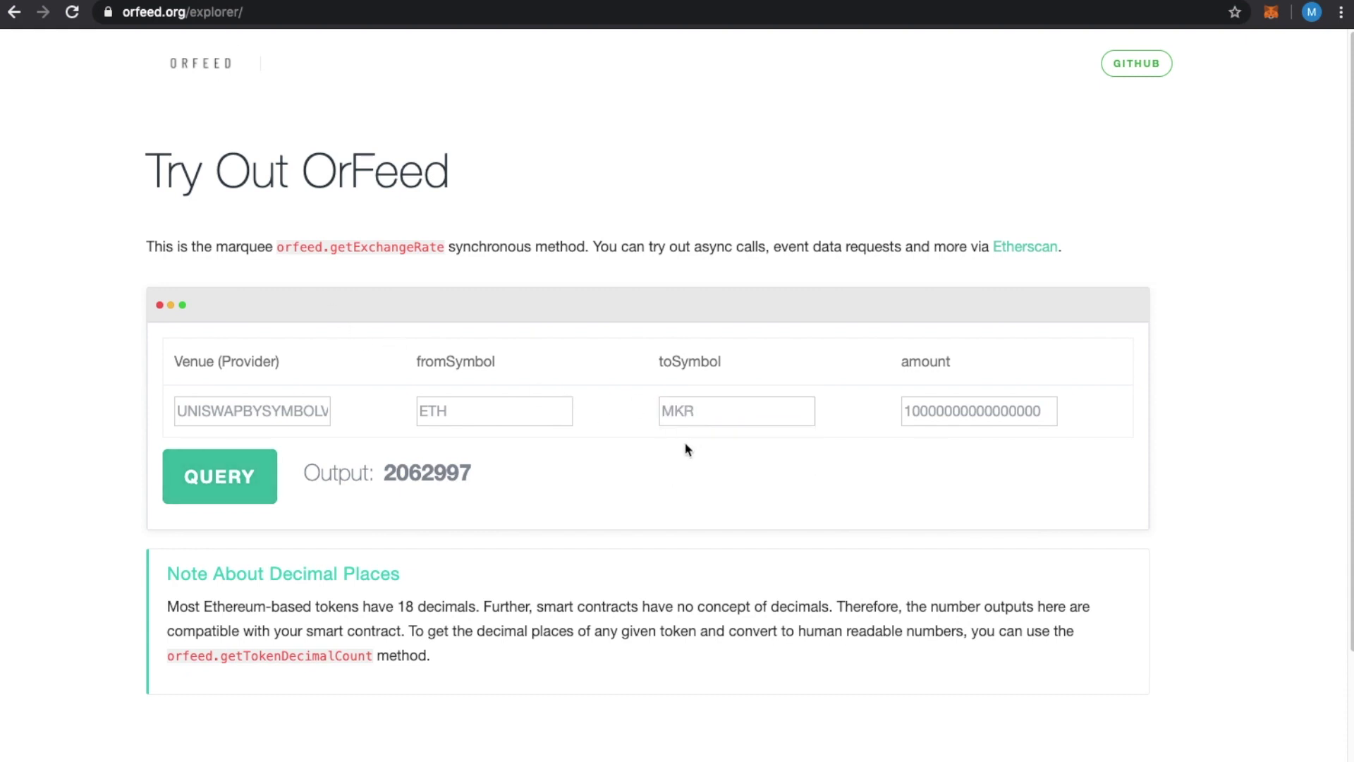
{"action": "left_click", "coordinate": [244, 482]}
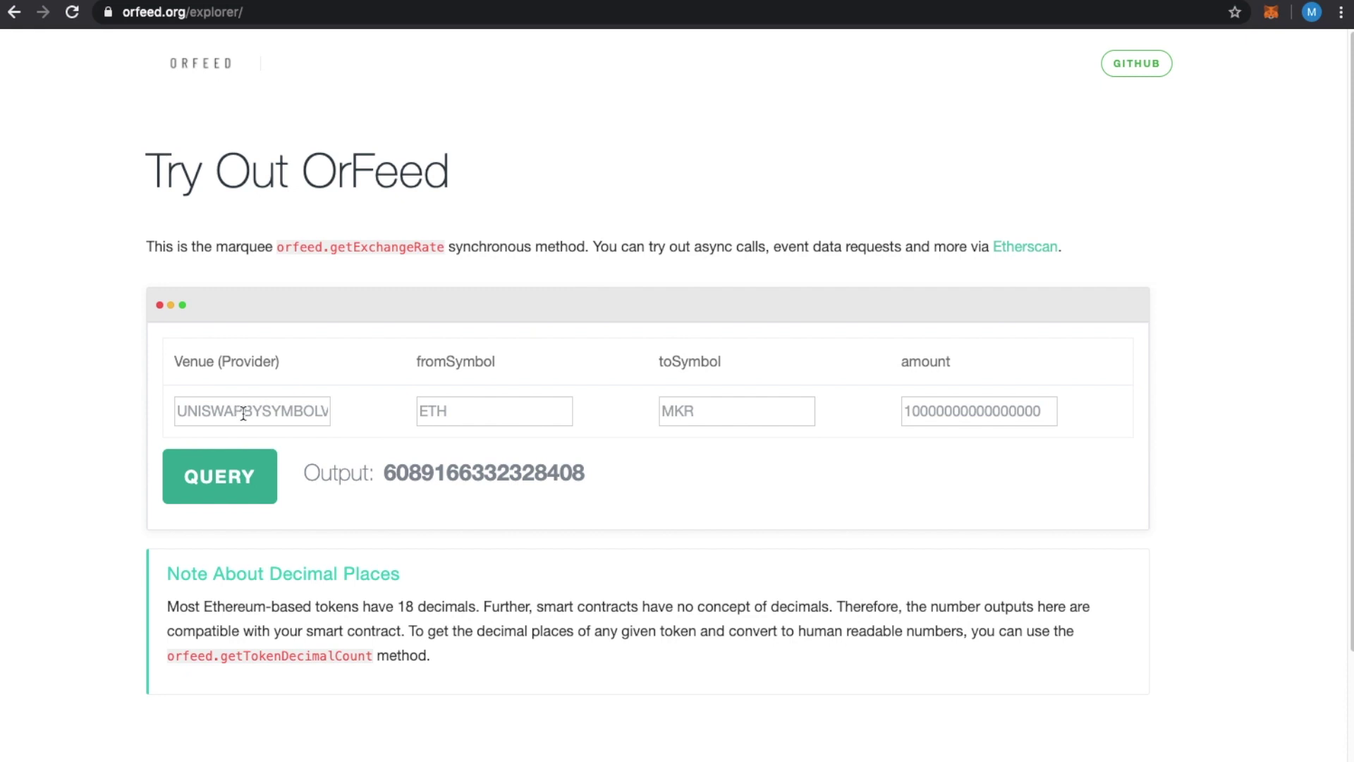
{"action": "double_click", "coordinate": [239, 411]}
{"action": "type", "text": "KYBER"}
{"action": "left_click", "coordinate": [279, 452]}
{"action": "left_click", "coordinate": [224, 479]}
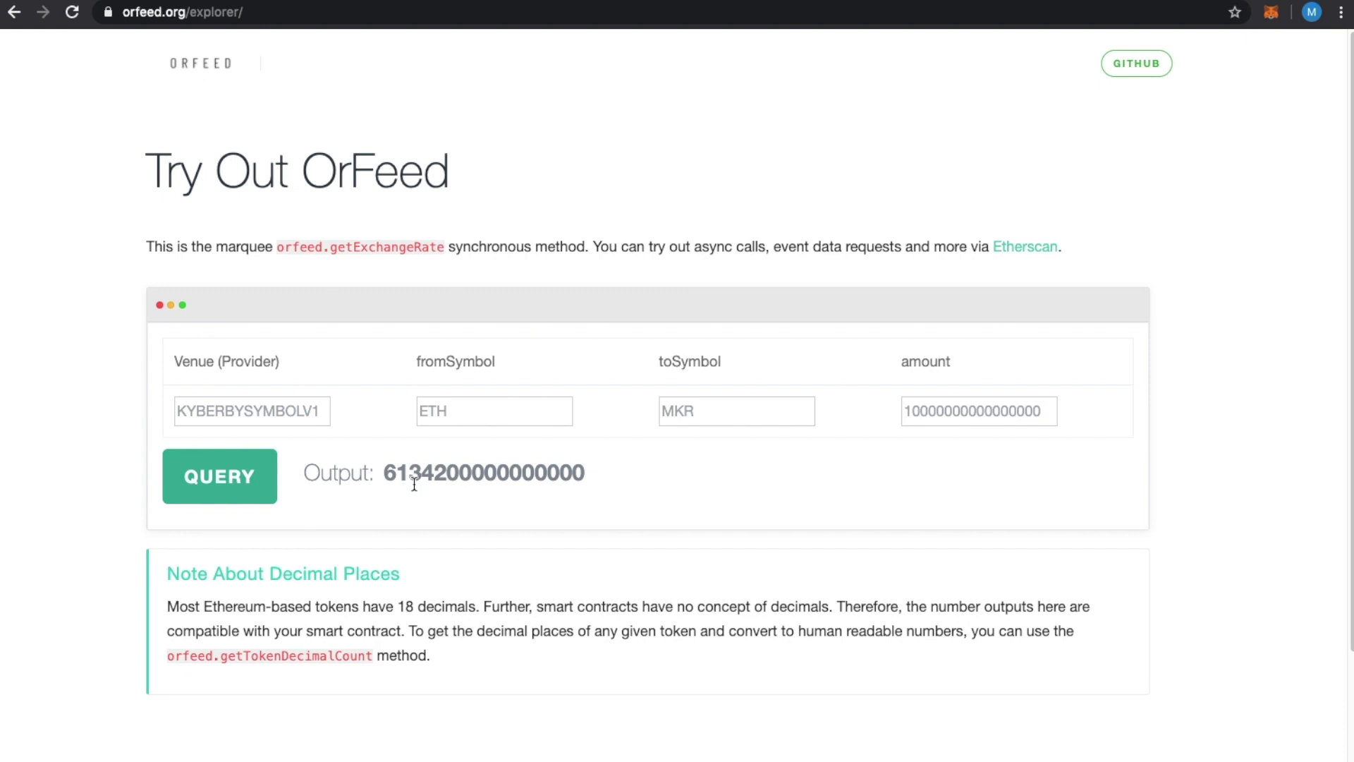
{"action": "scroll", "coordinate": [398, 492], "scroll_direction": "down", "scroll_amount": 2}
{"action": "scroll", "coordinate": [398, 492], "scroll_direction": "up", "scroll_amount": 2}
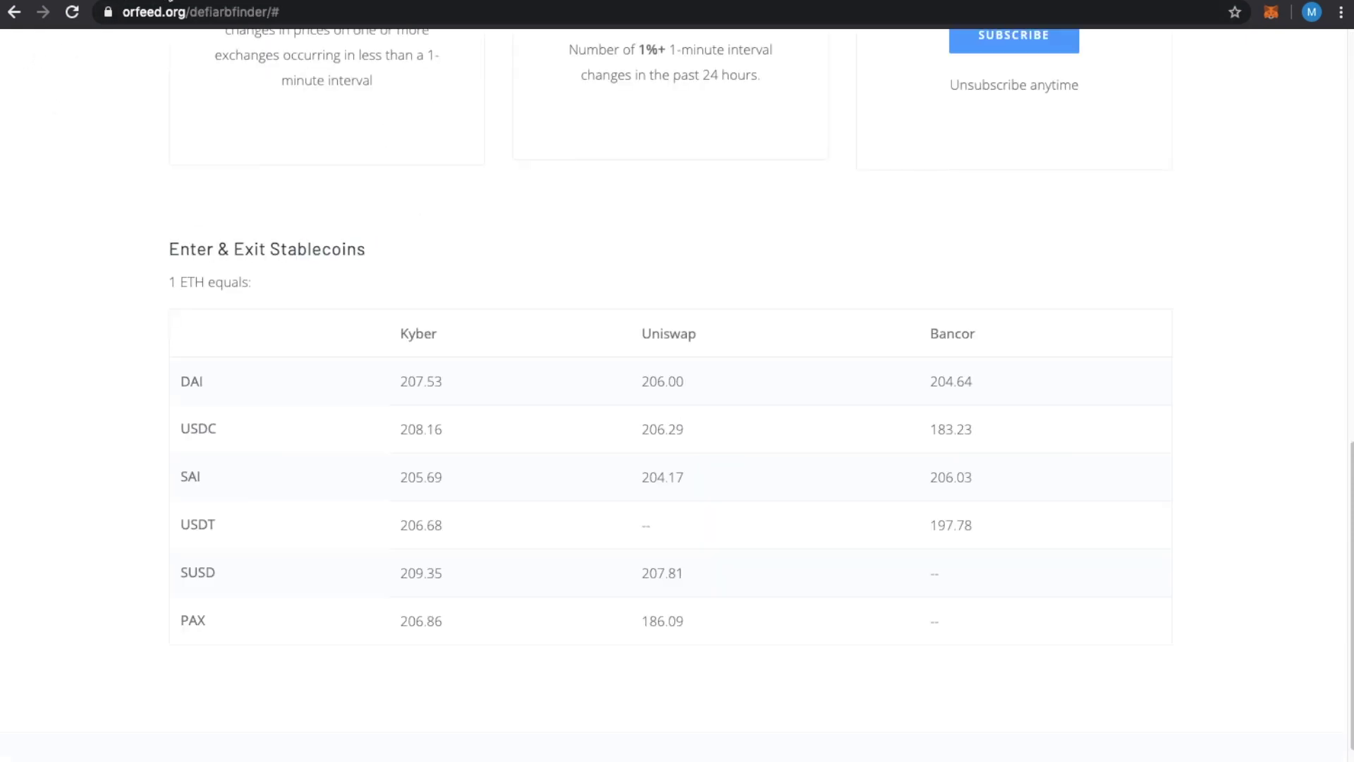
{"action": "scroll", "coordinate": [327, 416], "scroll_direction": "up", "scroll_amount": 6}
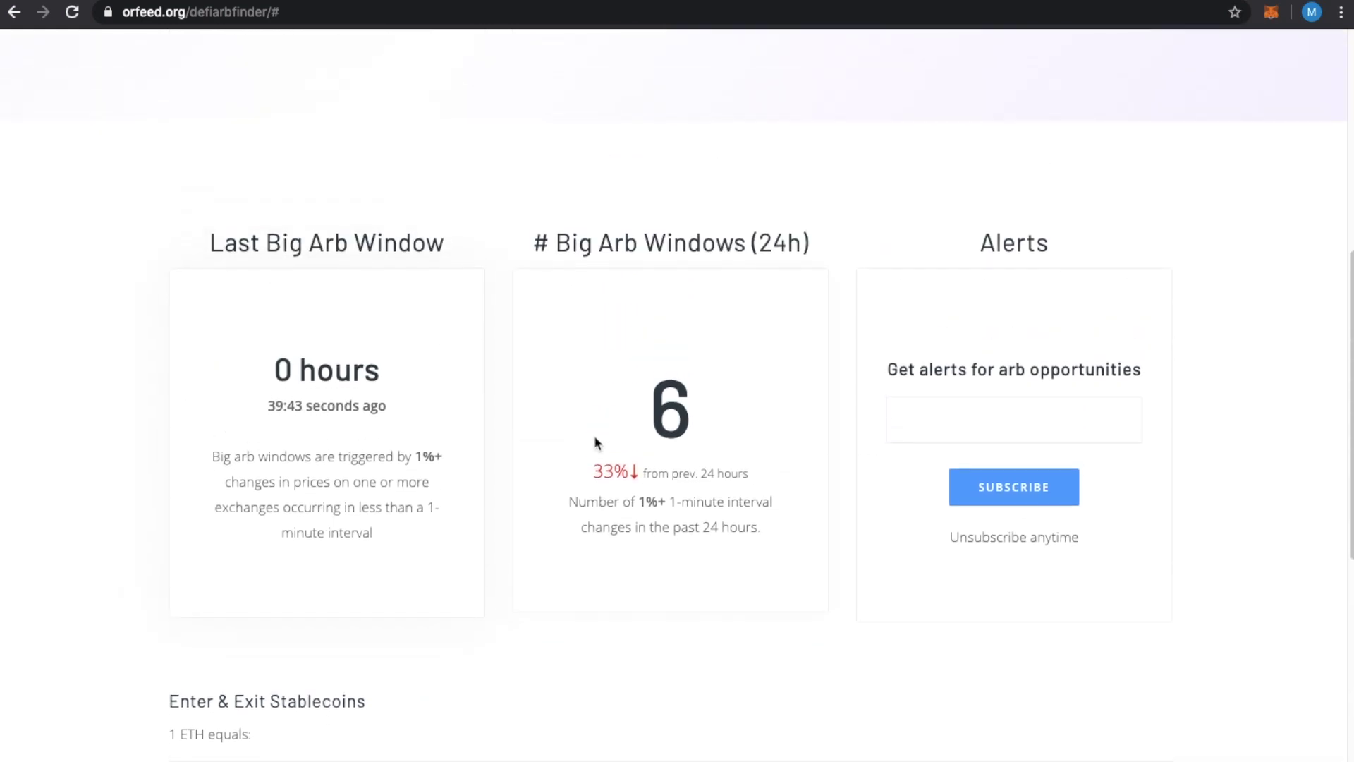
{"action": "scroll", "coordinate": [529, 434], "scroll_direction": "down", "scroll_amount": 2}
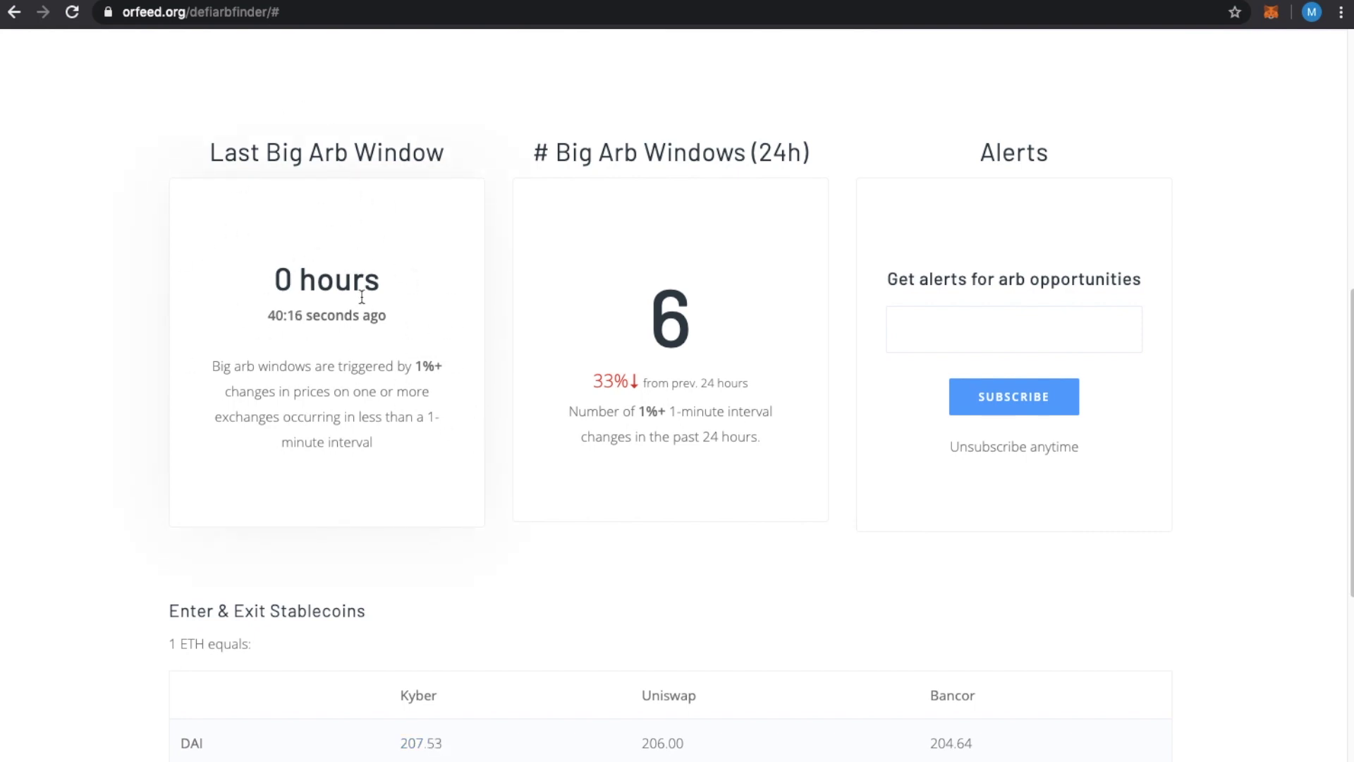
{"action": "double_click", "coordinate": [452, 161]}
{"action": "left_click_drag", "start_coordinate": [514, 149], "coordinate": [811, 158]}
{"action": "left_click", "coordinate": [830, 168]}
{"action": "left_click_drag", "start_coordinate": [598, 386], "coordinate": [729, 375]}
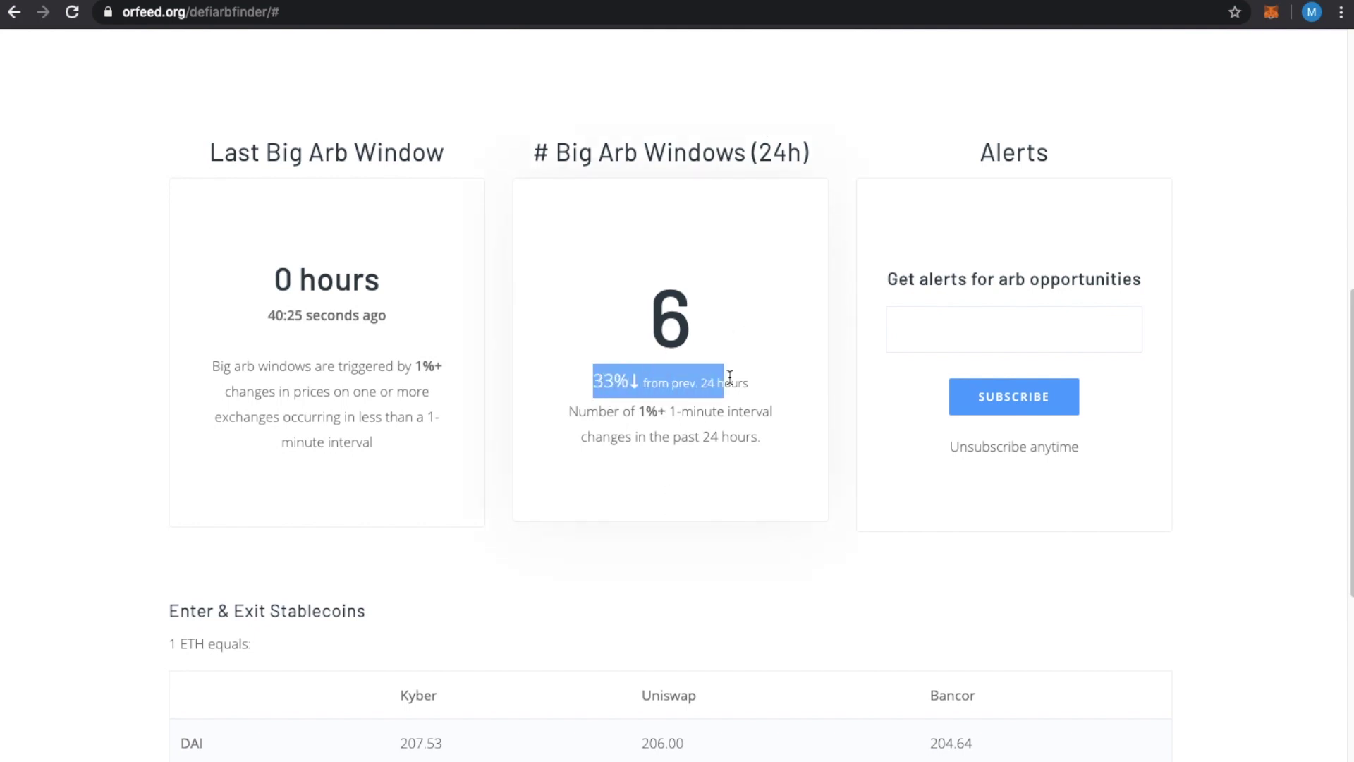
{"action": "left_click", "coordinate": [776, 392]}
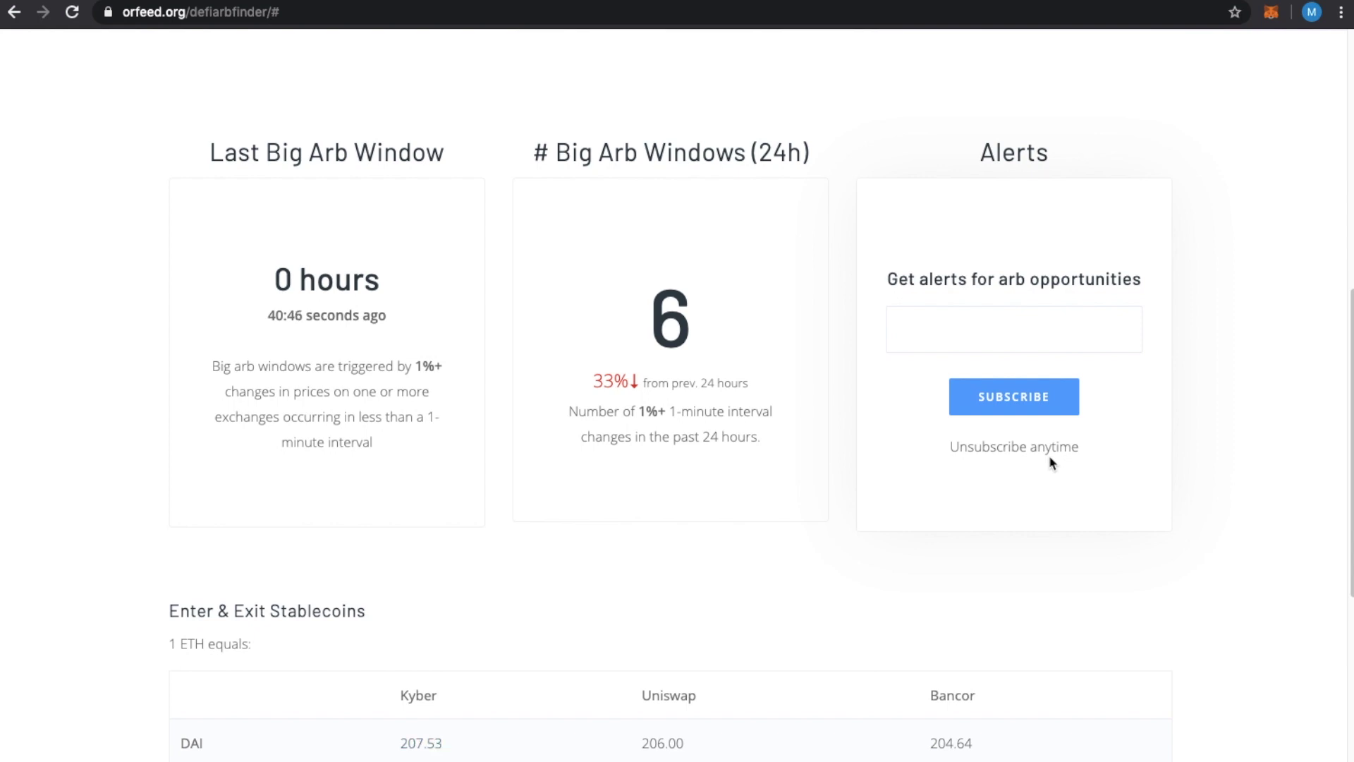
{"action": "left_click", "coordinate": [1041, 395]}
Scroll down the Arb Finder page to the Enter & Exit Stablecoins table.
{"action": "scroll", "coordinate": [1279, 414], "scroll_direction": "down", "scroll_amount": 5}
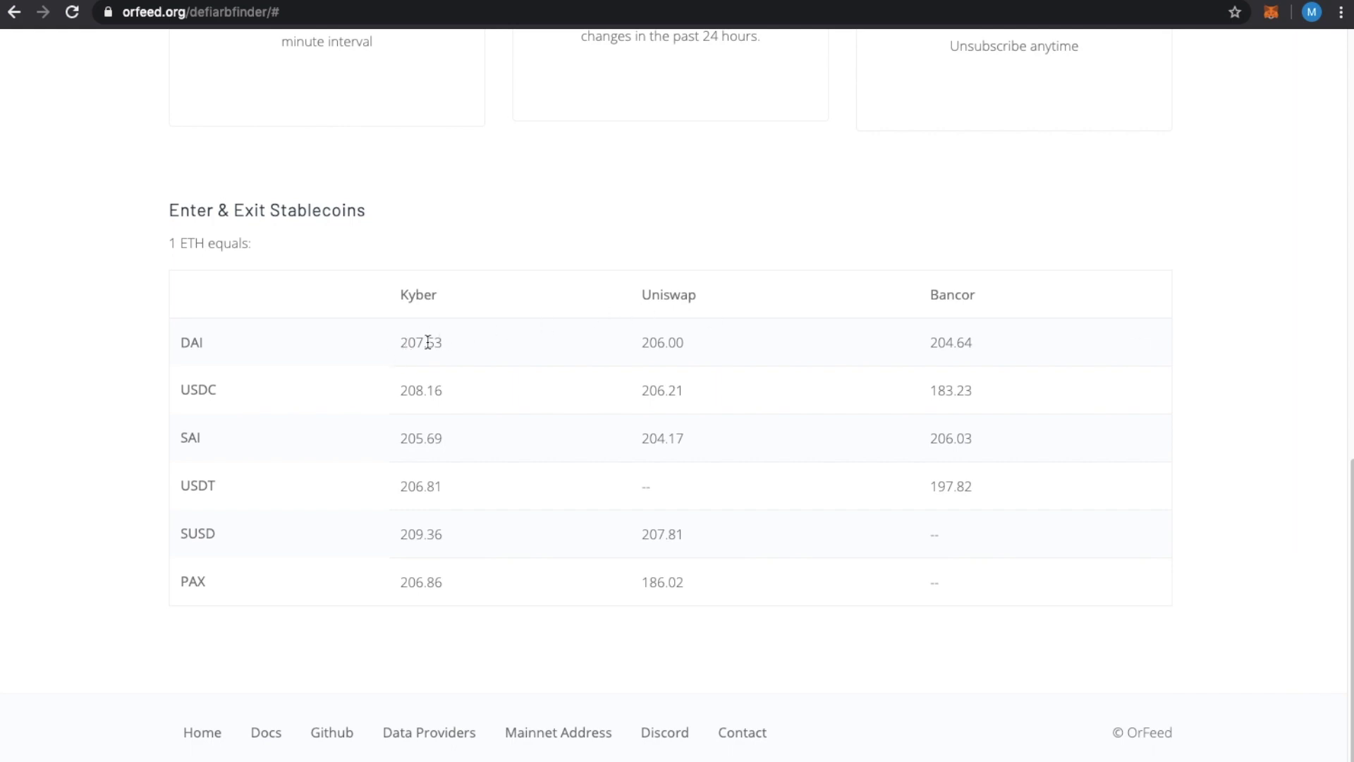
{"action": "left_click_drag", "start_coordinate": [677, 390], "coordinate": [635, 389]}
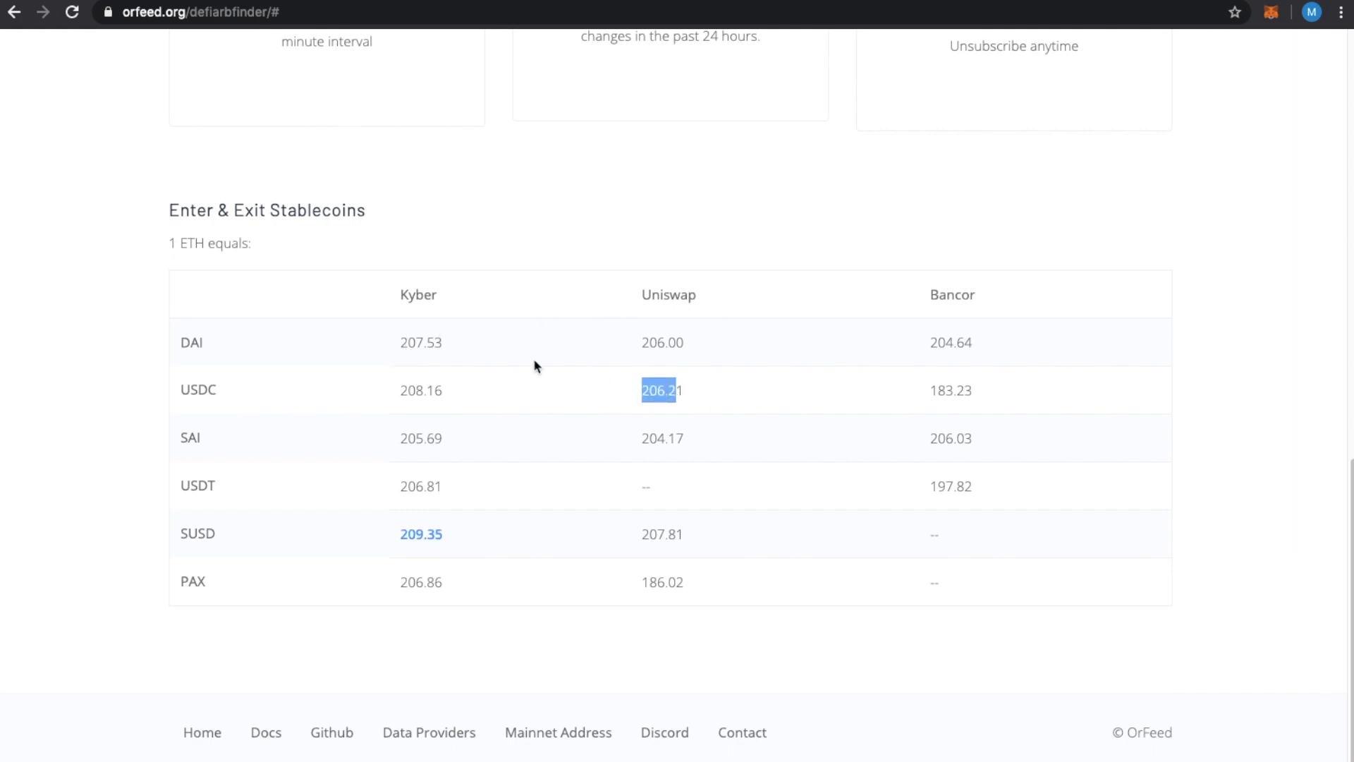
{"action": "left_click_drag", "start_coordinate": [424, 342], "coordinate": [492, 347]}
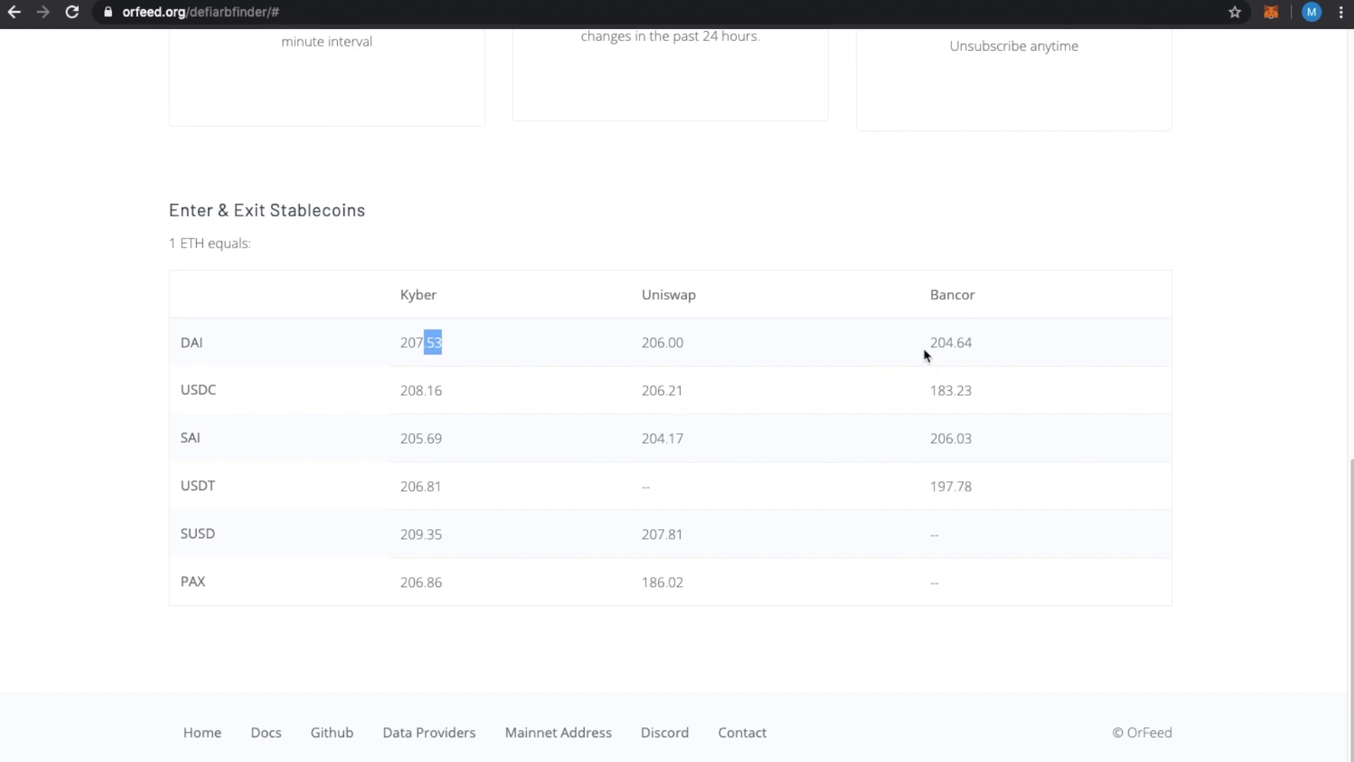
{"action": "left_click_drag", "start_coordinate": [925, 346], "coordinate": [992, 342]}
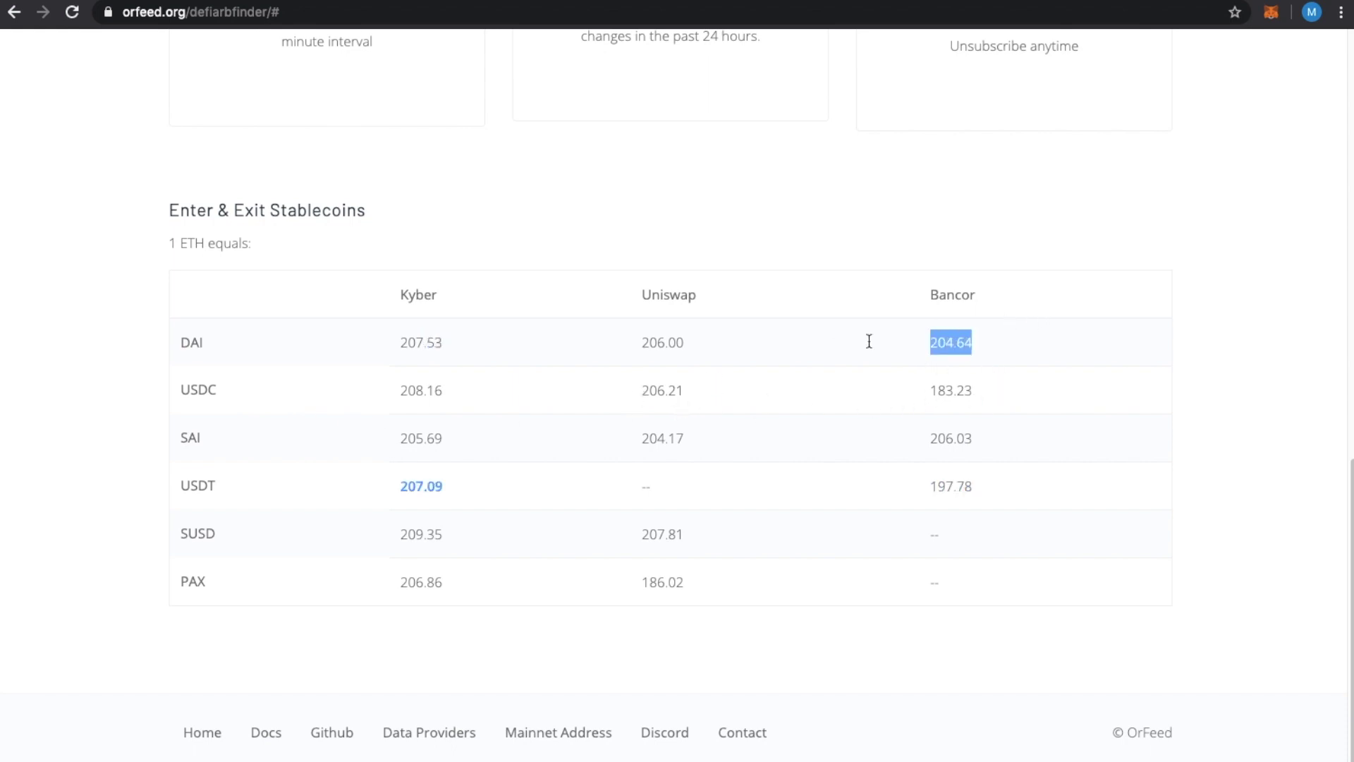
{"action": "left_click_drag", "start_coordinate": [341, 387], "coordinate": [492, 384]}
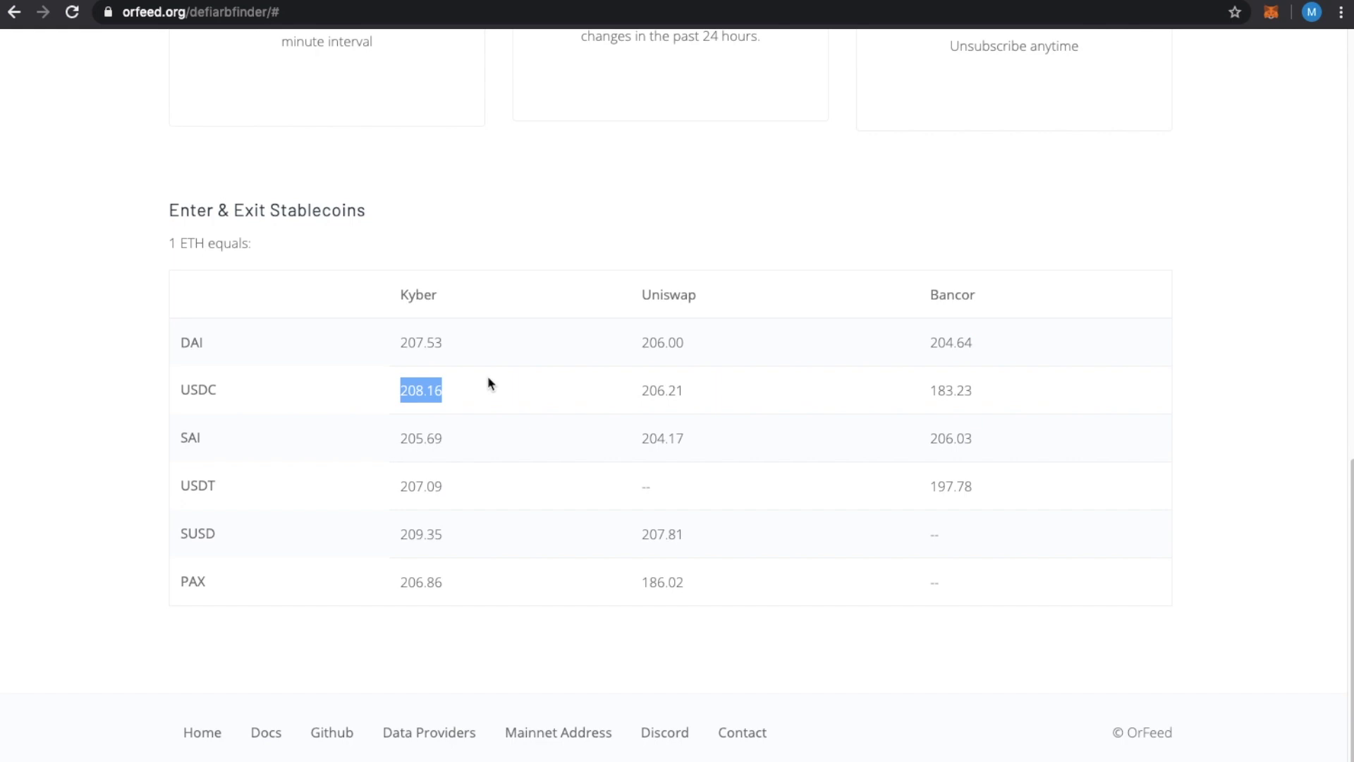
{"action": "left_click", "coordinate": [121, 366]}
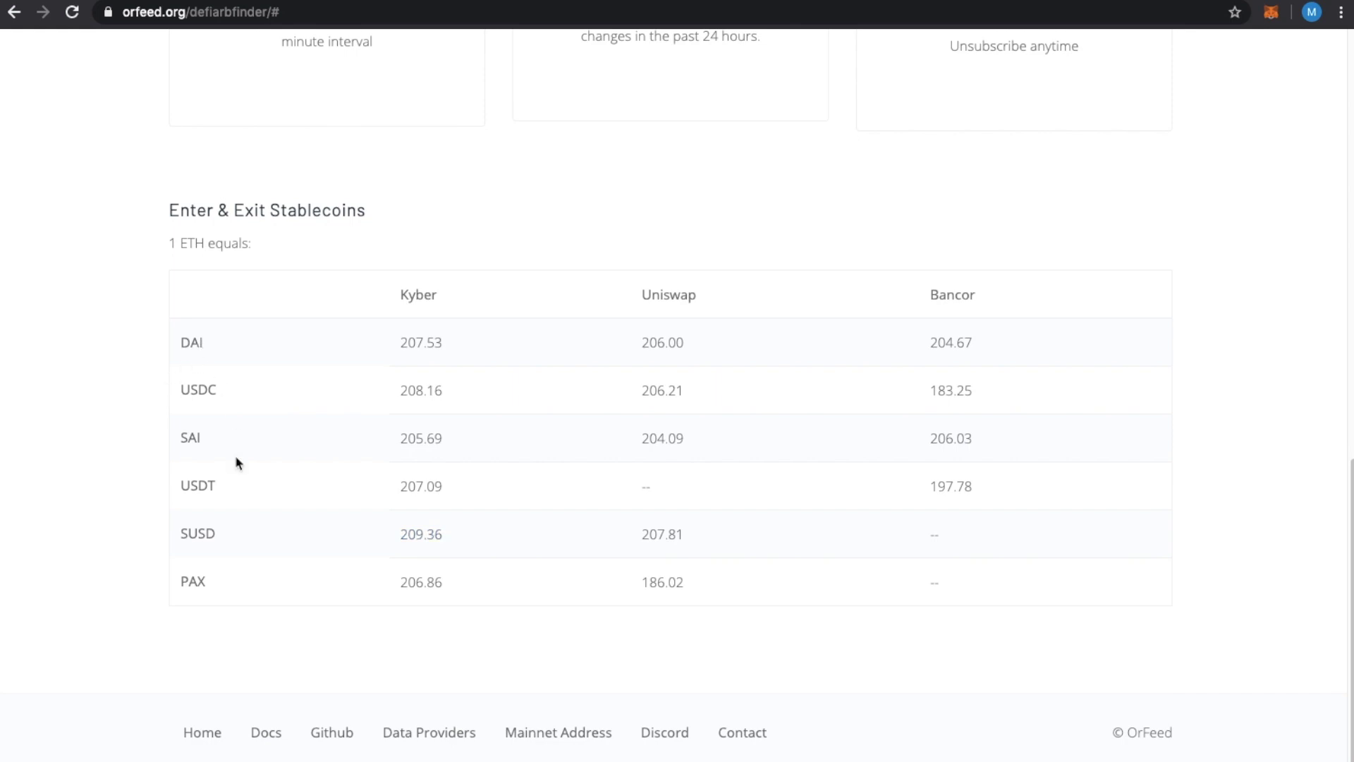
{"action": "double_click", "coordinate": [182, 433]}
{"action": "left_click_drag", "start_coordinate": [254, 406], "coordinate": [151, 387]}
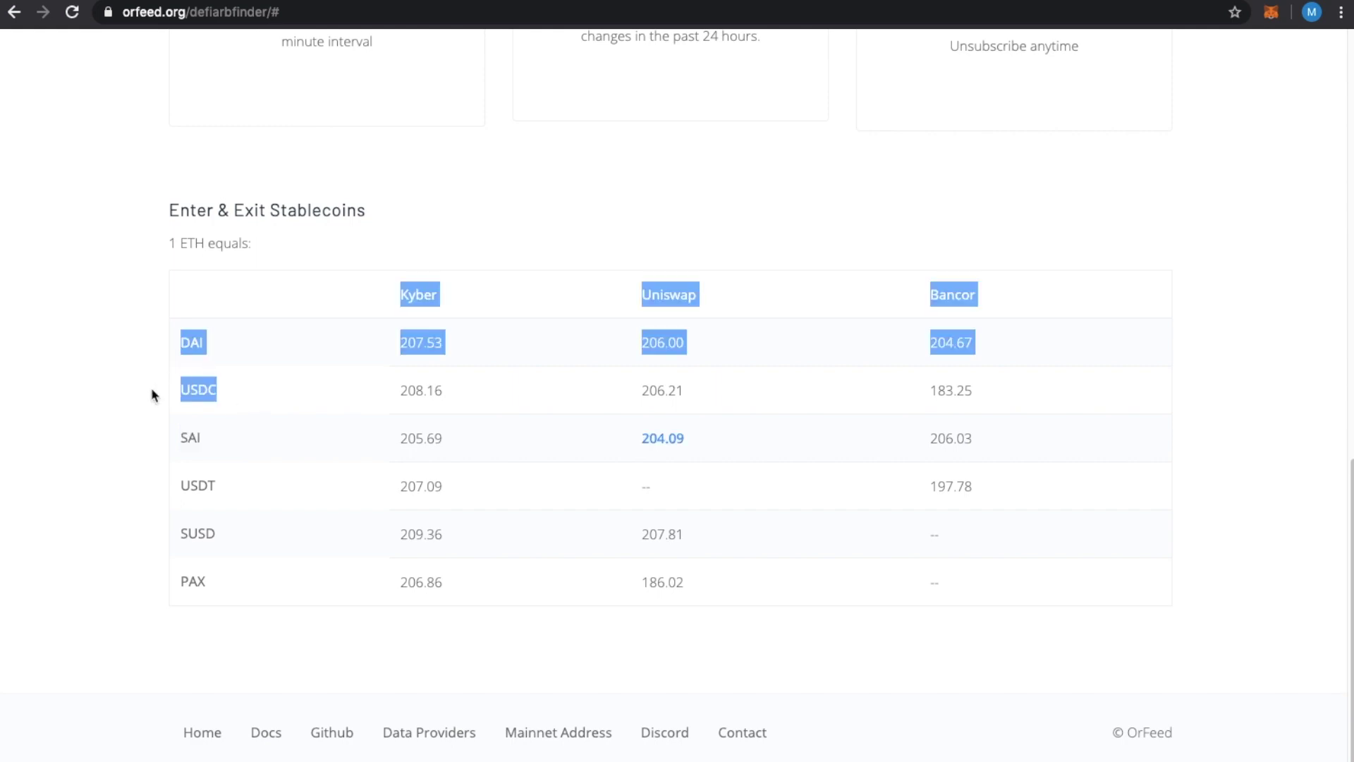
{"action": "left_click", "coordinate": [133, 393]}
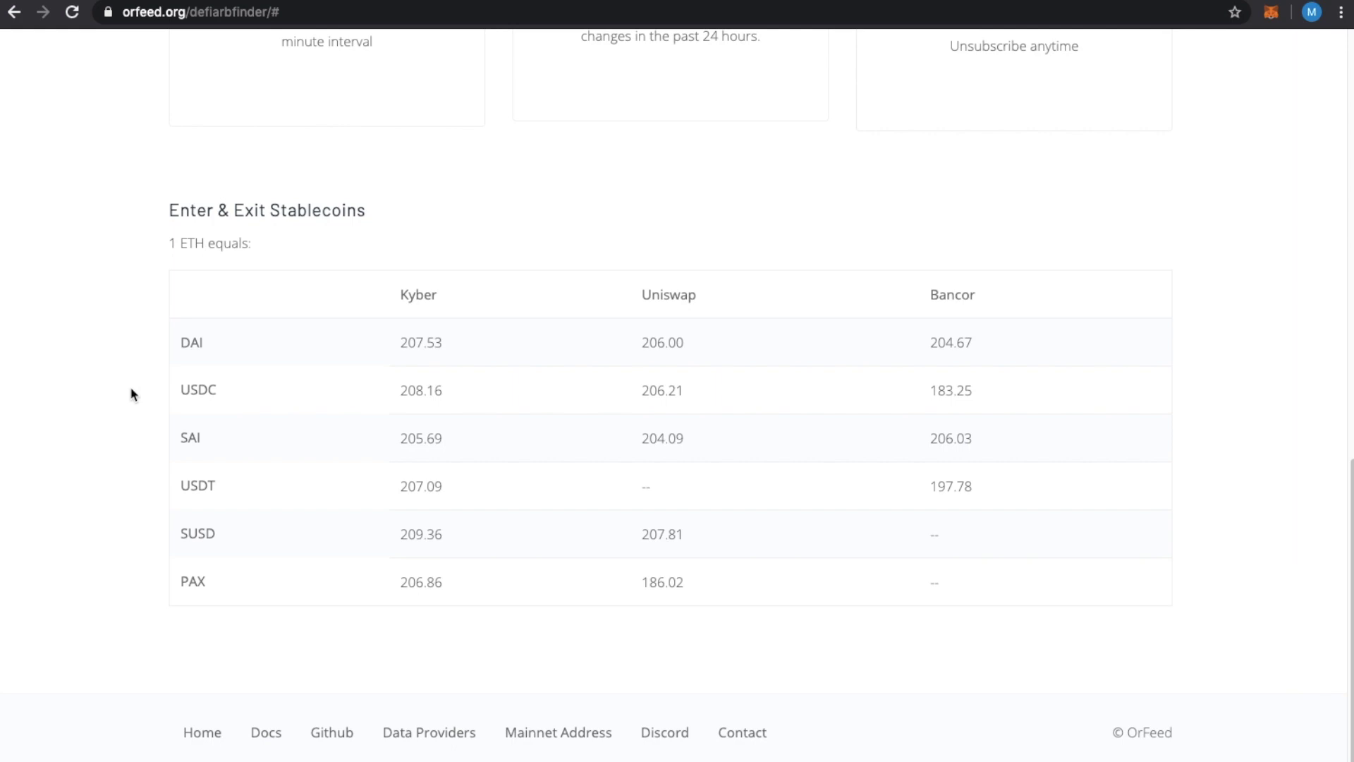
{"action": "left_click_drag", "start_coordinate": [233, 499], "coordinate": [161, 489]}
{"action": "left_click", "coordinate": [161, 492]}
{"action": "double_click", "coordinate": [212, 532]}
{"action": "left_click", "coordinate": [104, 519]}
{"action": "left_click_drag", "start_coordinate": [215, 536], "coordinate": [133, 538]}
{"action": "left_click", "coordinate": [109, 530]}
{"action": "left_click_drag", "start_coordinate": [401, 340], "coordinate": [437, 340]}
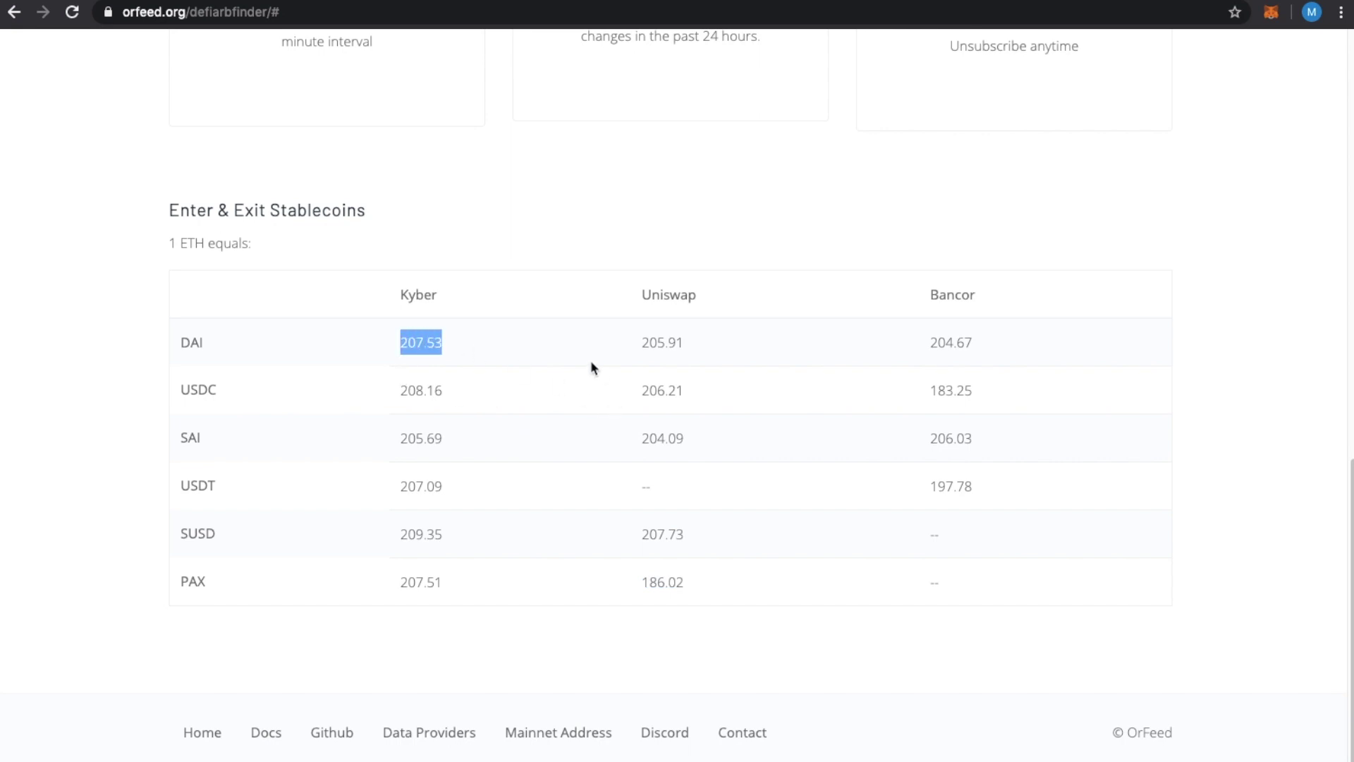
{"action": "scroll", "coordinate": [590, 367], "scroll_direction": "up", "scroll_amount": 5}
{"action": "left_click", "coordinate": [256, 277]}
{"action": "left_click_drag", "start_coordinate": [255, 277], "coordinate": [431, 300]}
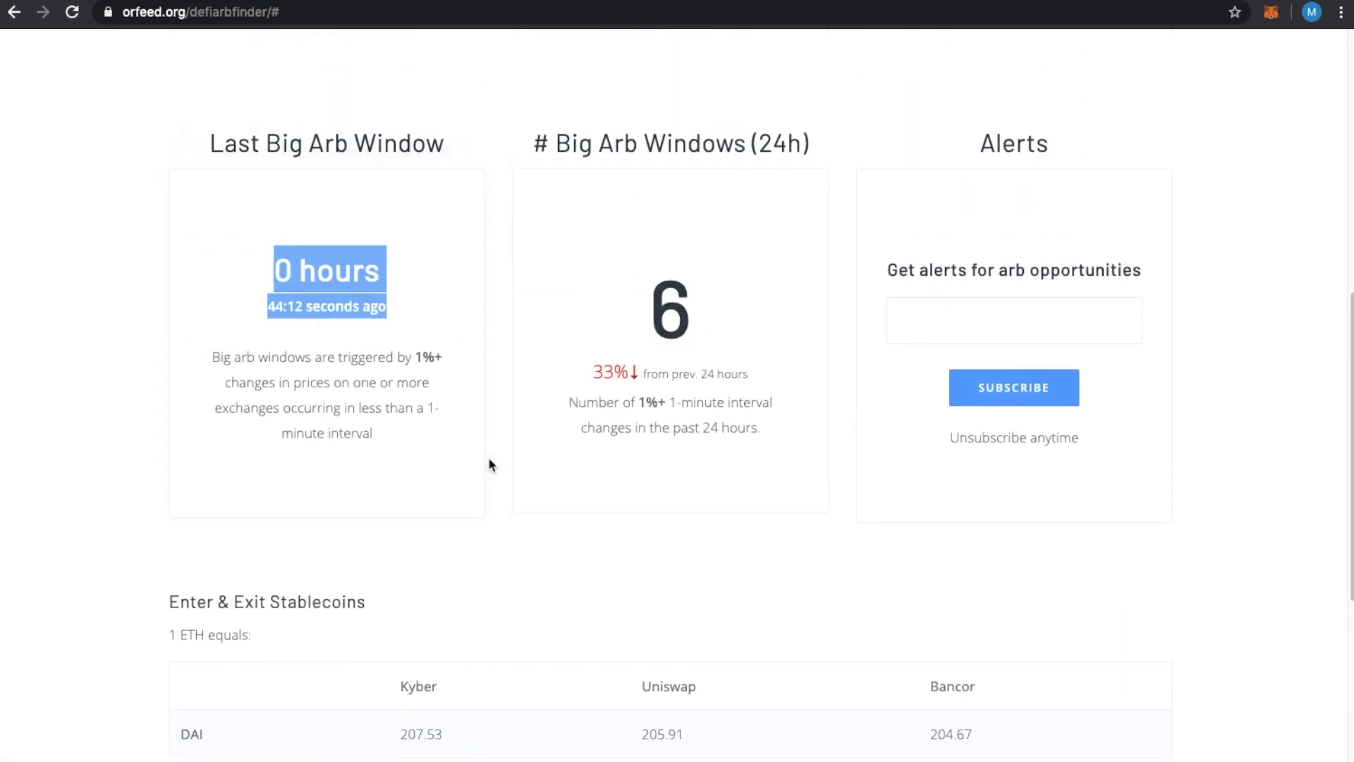
{"action": "scroll", "coordinate": [488, 454], "scroll_direction": "down", "scroll_amount": 5}
{"action": "left_click_drag", "start_coordinate": [401, 341], "coordinate": [442, 342]}
{"action": "left_click_drag", "start_coordinate": [642, 438], "coordinate": [723, 442]}
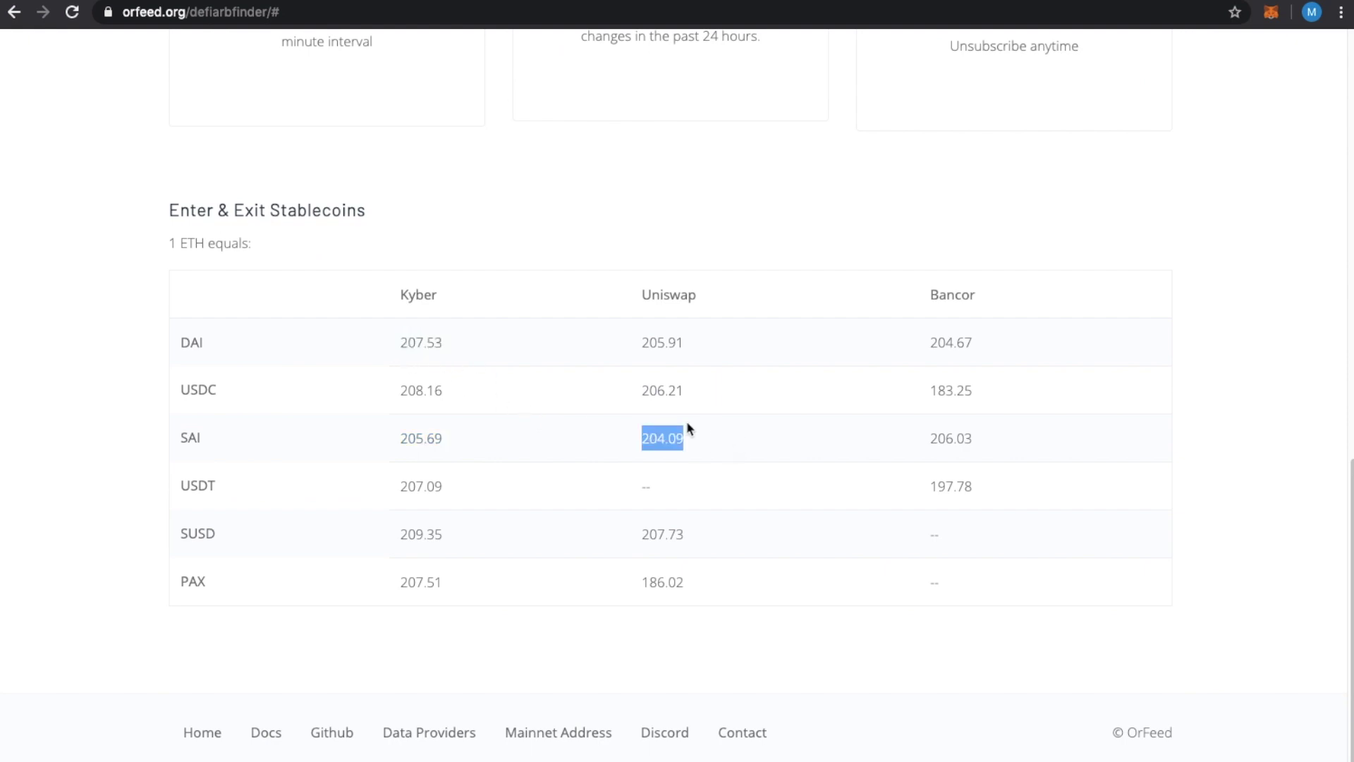
{"action": "left_click_drag", "start_coordinate": [168, 247], "coordinate": [287, 242]}
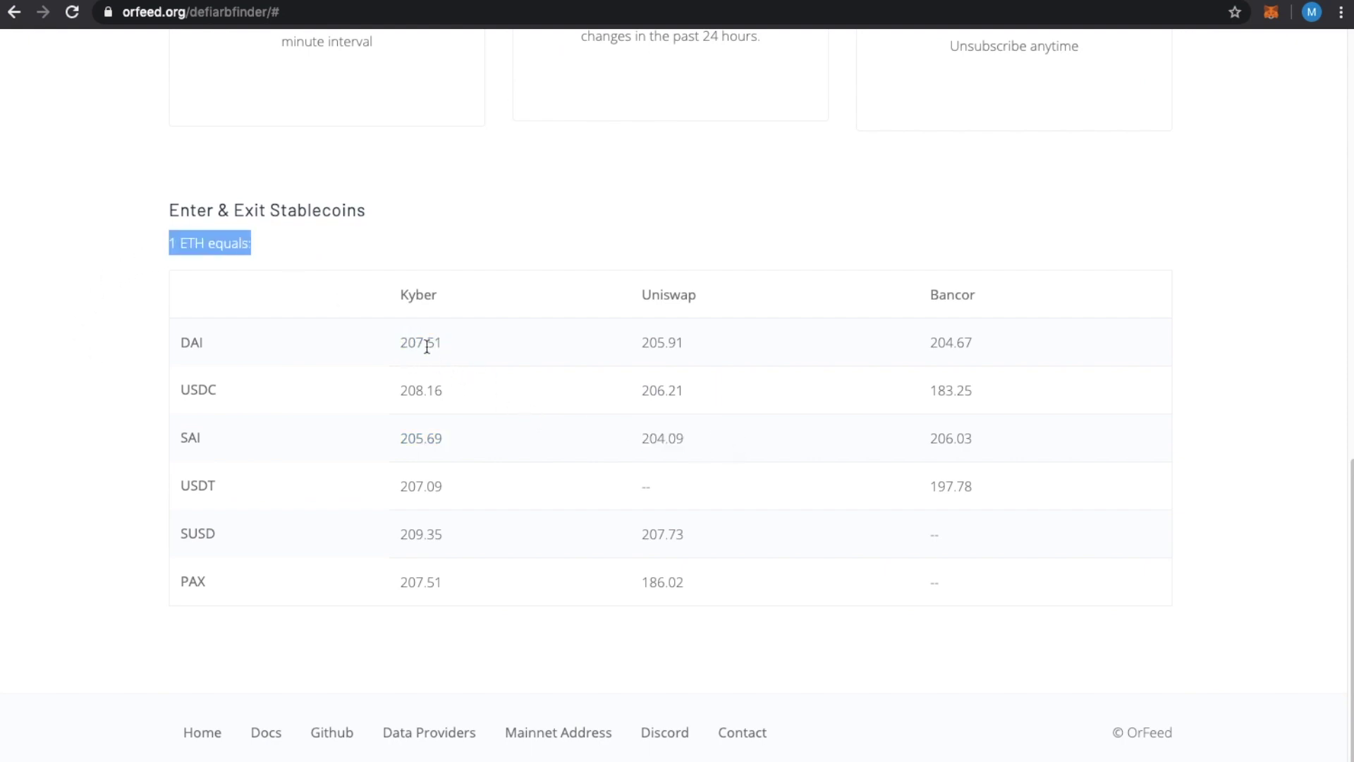
{"action": "left_click", "coordinate": [557, 314]}
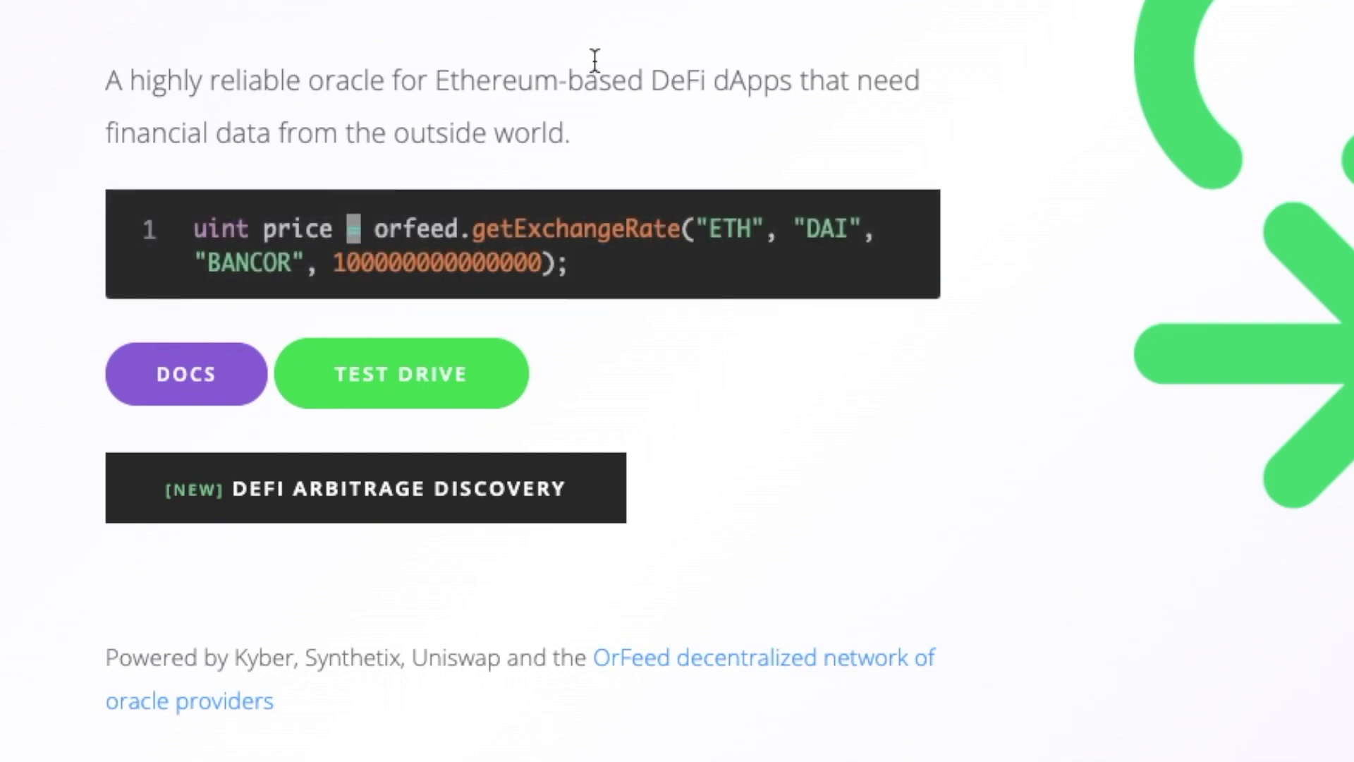
Highlight the getExchangeRate code sample, then switch to the Etherscan Read Contract tab.
{"action": "left_click_drag", "start_coordinate": [447, 228], "coordinate": [725, 233]}
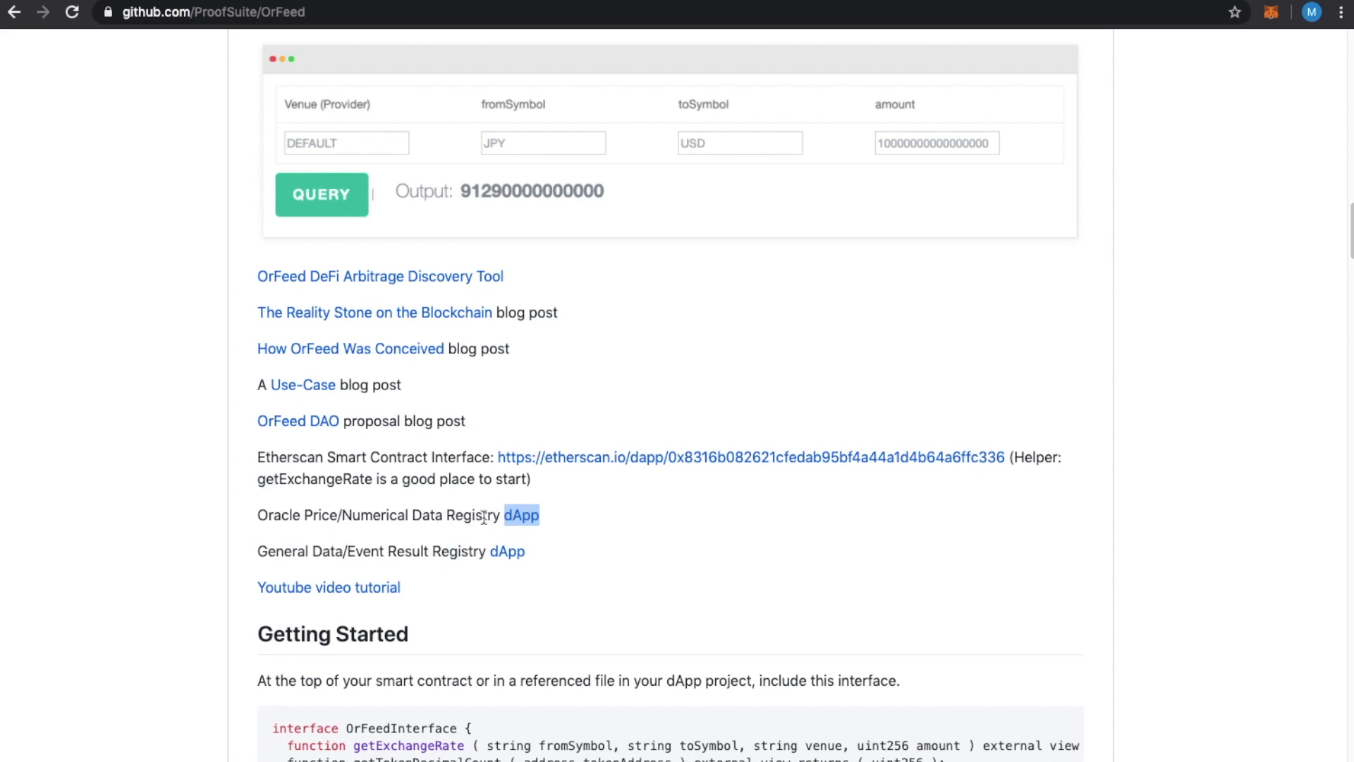
{"action": "key", "text": "ctrl+Tab"}
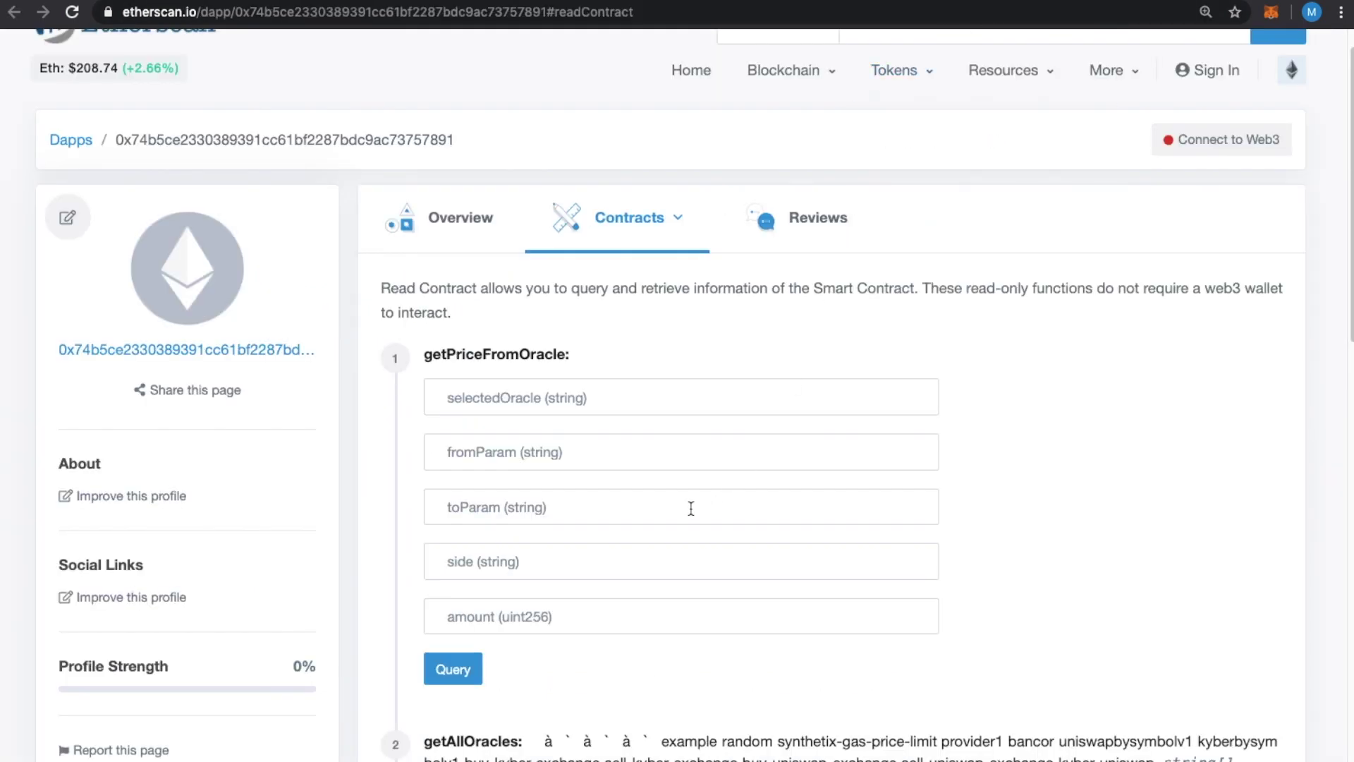
Highlight the list of registered oracle names on the Read Contract page.
{"action": "scroll", "coordinate": [684, 513], "scroll_direction": "down", "scroll_amount": 3}
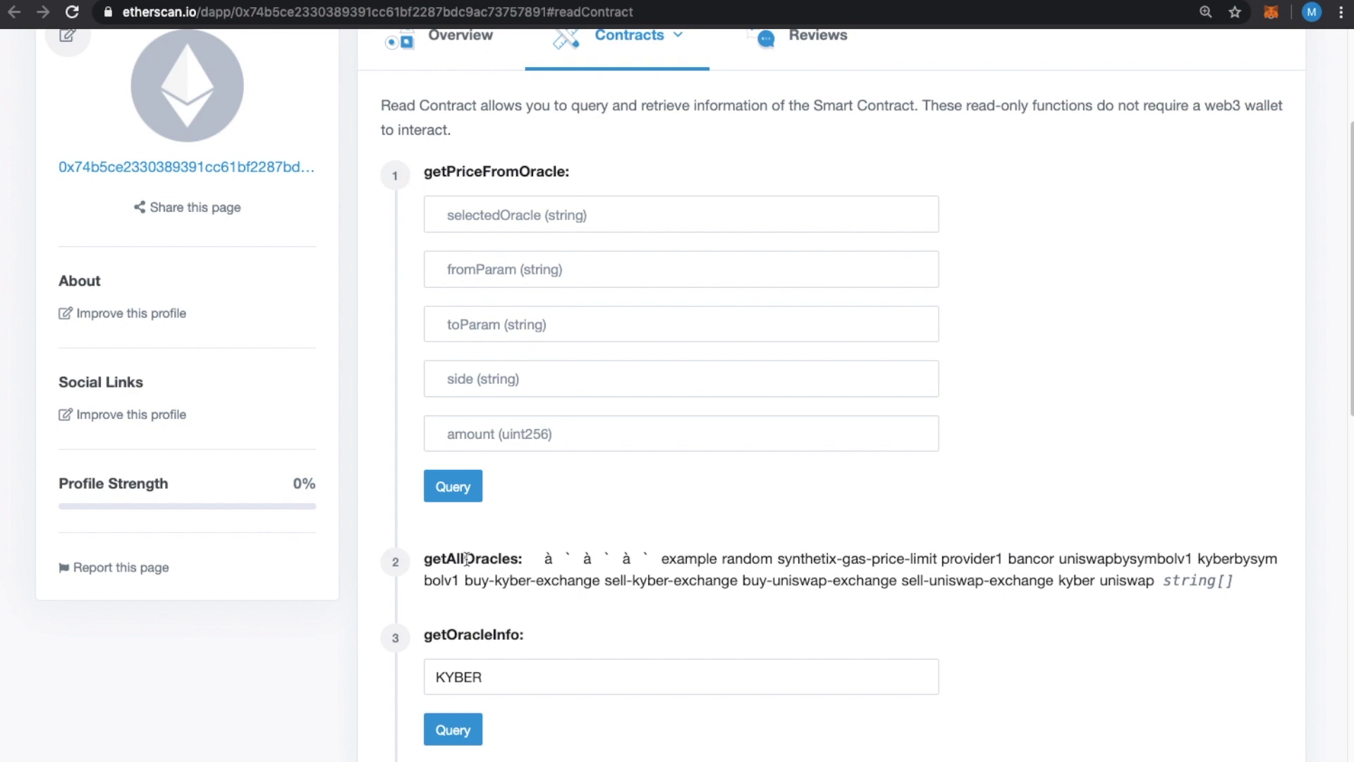
{"action": "left_click_drag", "start_coordinate": [648, 564], "coordinate": [1159, 592]}
{"action": "left_click", "coordinate": [1161, 594]}
{"action": "left_click_drag", "start_coordinate": [698, 561], "coordinate": [1157, 580]}
{"action": "scroll", "coordinate": [1115, 577], "scroll_direction": "down", "scroll_amount": 1}
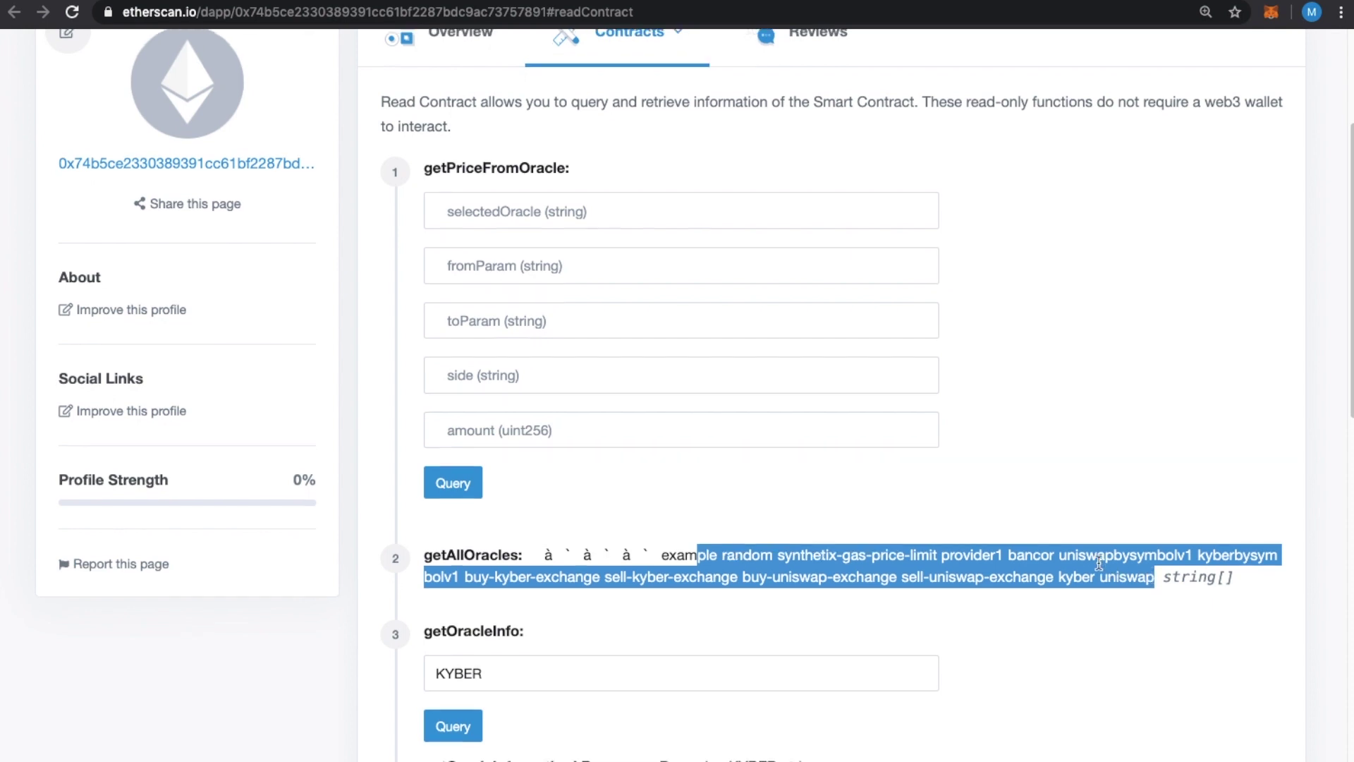
{"action": "scroll", "coordinate": [1094, 560], "scroll_direction": "down", "scroll_amount": 5}
{"action": "scroll", "coordinate": [635, 451], "scroll_direction": "down", "scroll_amount": 1}
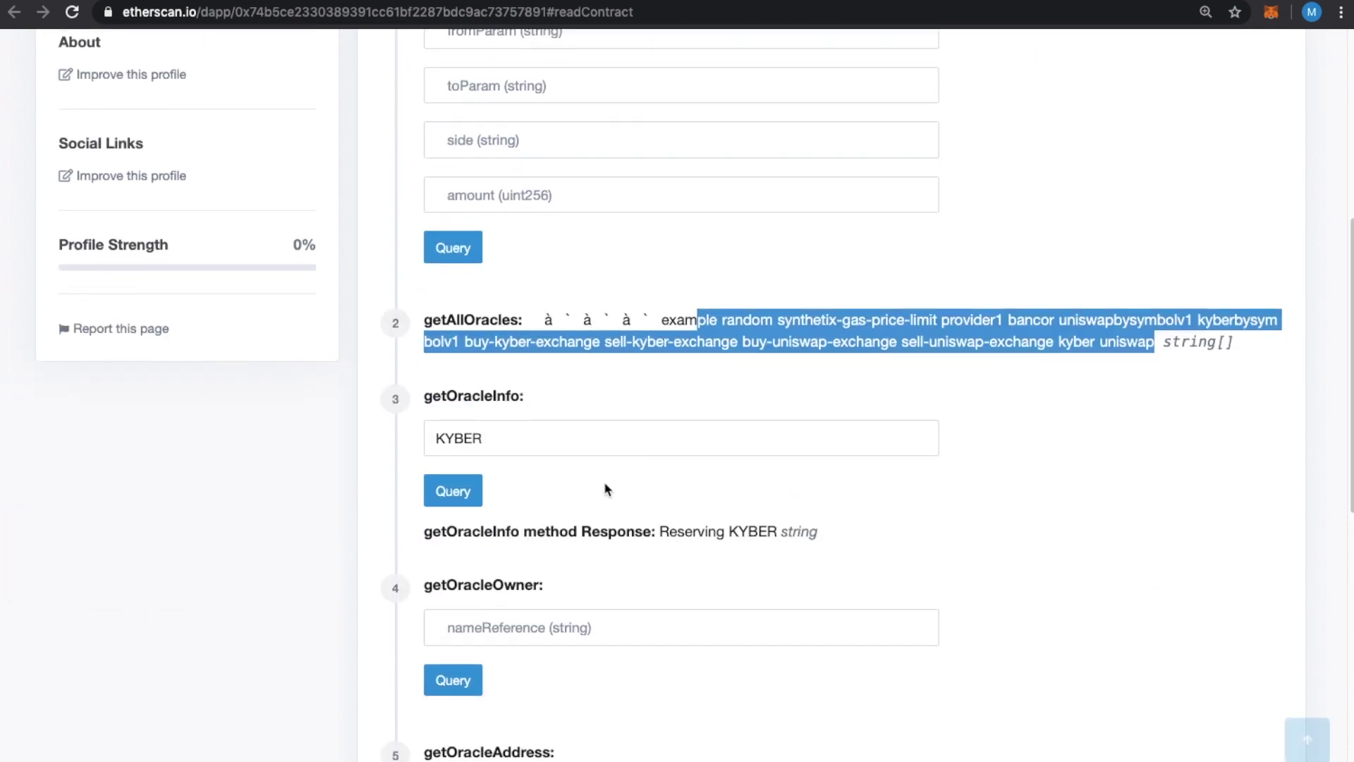
Use KYBER in getOracleInfo, then paste it into getOracleOwner to look up its owner.
{"action": "left_click", "coordinate": [509, 438]}
{"action": "double_click", "coordinate": [509, 438]}
{"action": "scroll", "coordinate": [578, 465], "scroll_direction": "down", "scroll_amount": 1}
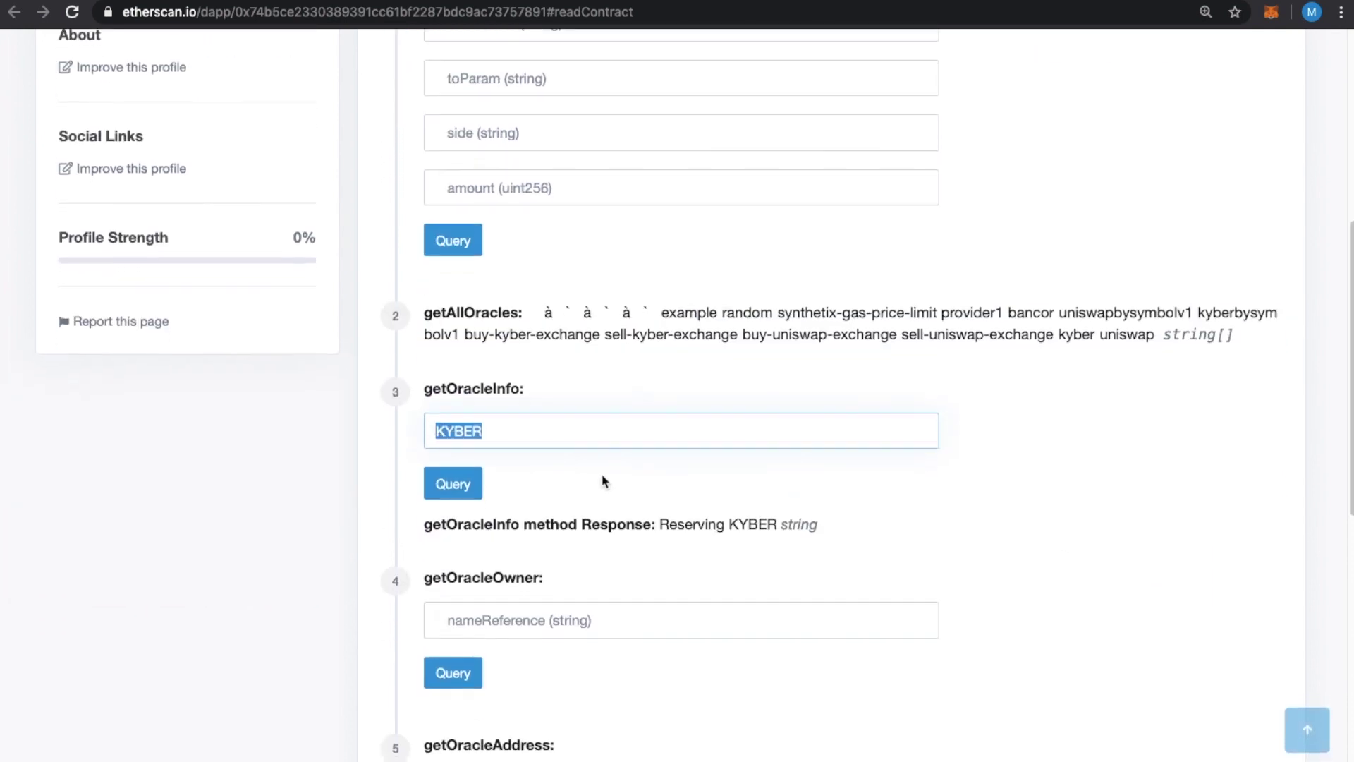
{"action": "left_click_drag", "start_coordinate": [678, 527], "coordinate": [856, 532]}
{"action": "scroll", "coordinate": [776, 557], "scroll_direction": "down", "scroll_amount": 3}
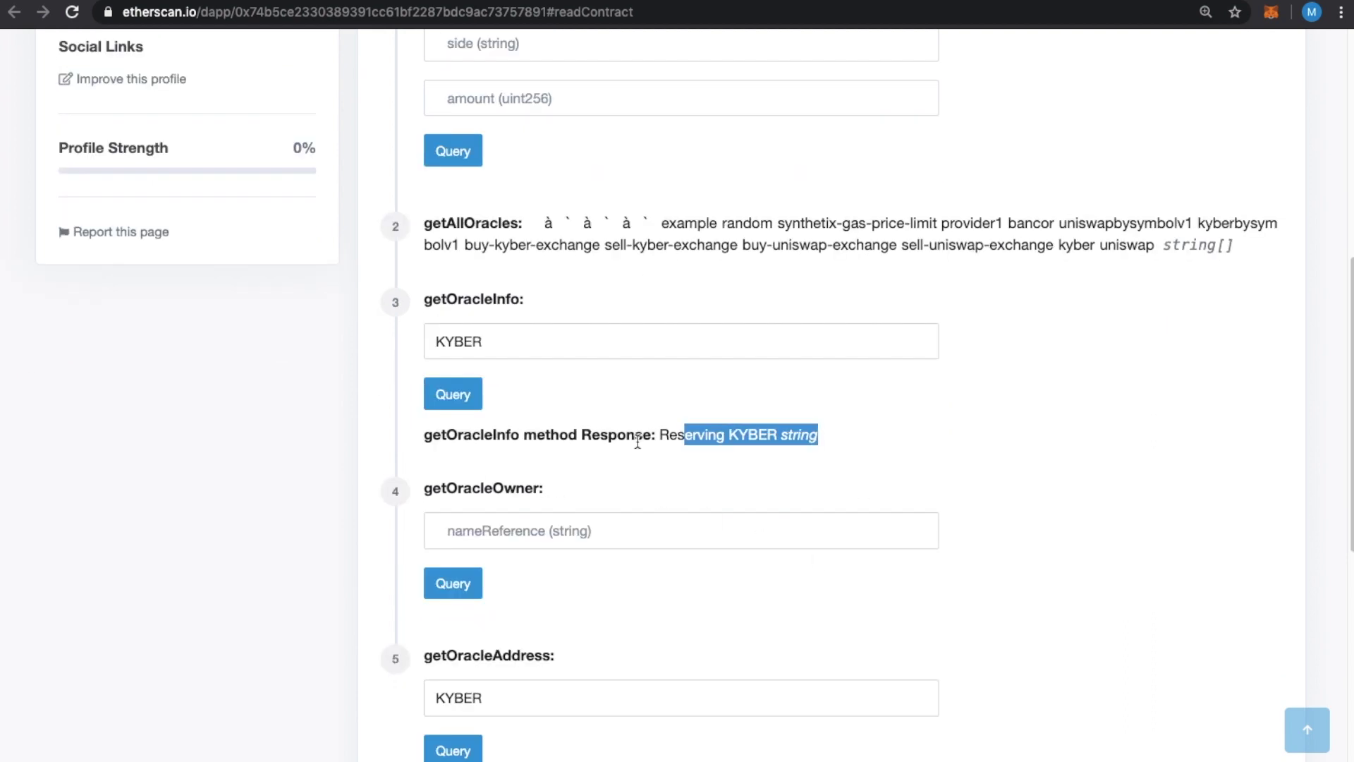
{"action": "scroll", "coordinate": [677, 395], "scroll_direction": "down", "scroll_amount": 4}
{"action": "left_click_drag", "start_coordinate": [507, 221], "coordinate": [341, 220]}
{"action": "key", "text": "super+c"}
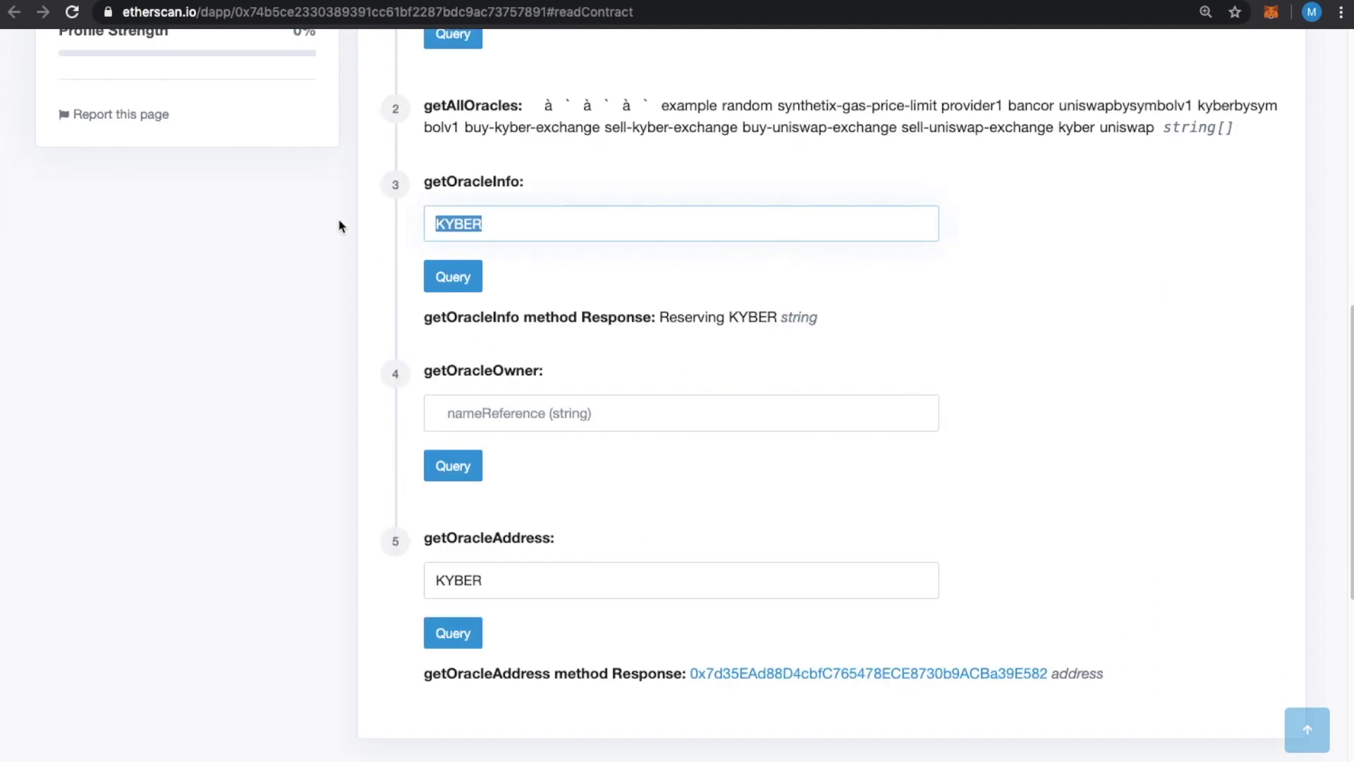
{"action": "left_click", "coordinate": [769, 417]}
{"action": "key", "text": "super+v"}
{"action": "left_click", "coordinate": [442, 470]}
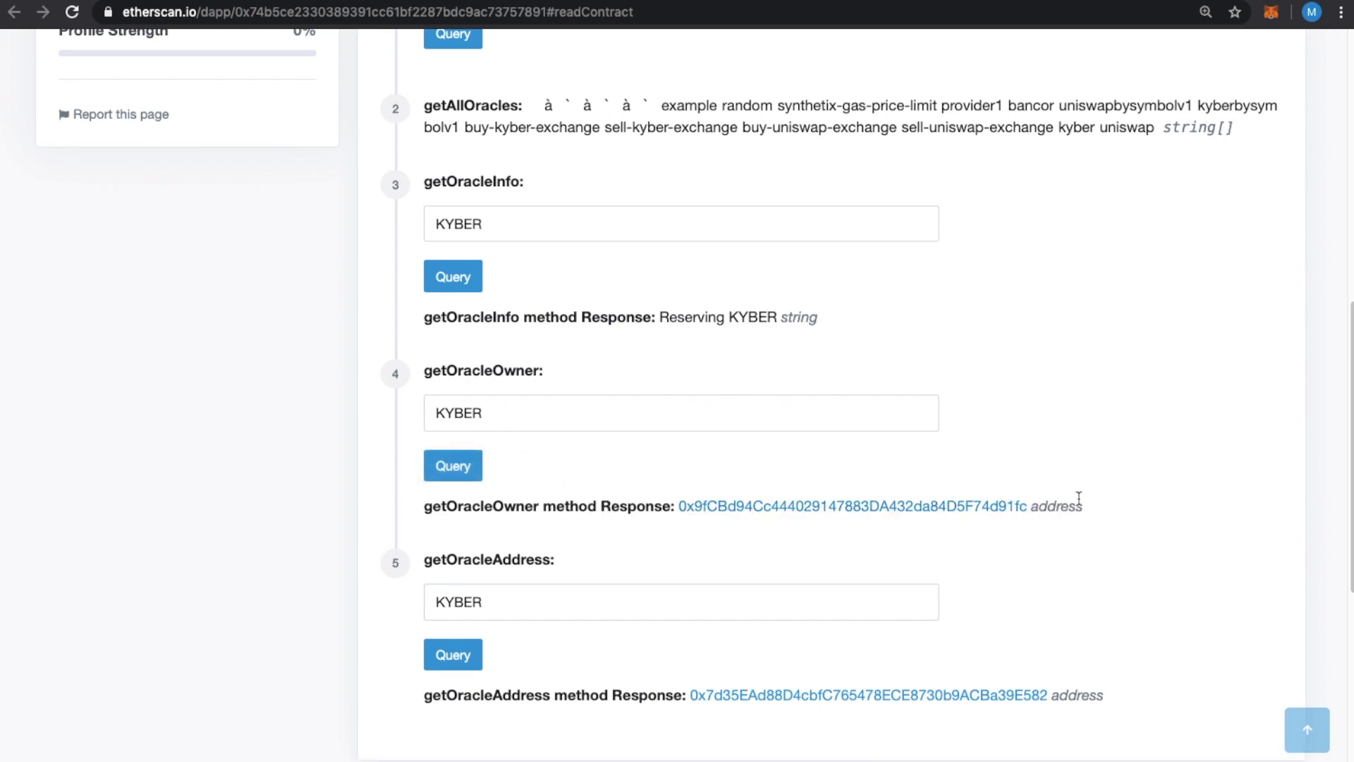
Query getOracleAddress for KYBER and open the returned oracle address in a new tab.
{"action": "scroll", "coordinate": [614, 511], "scroll_direction": "down", "scroll_amount": 4}
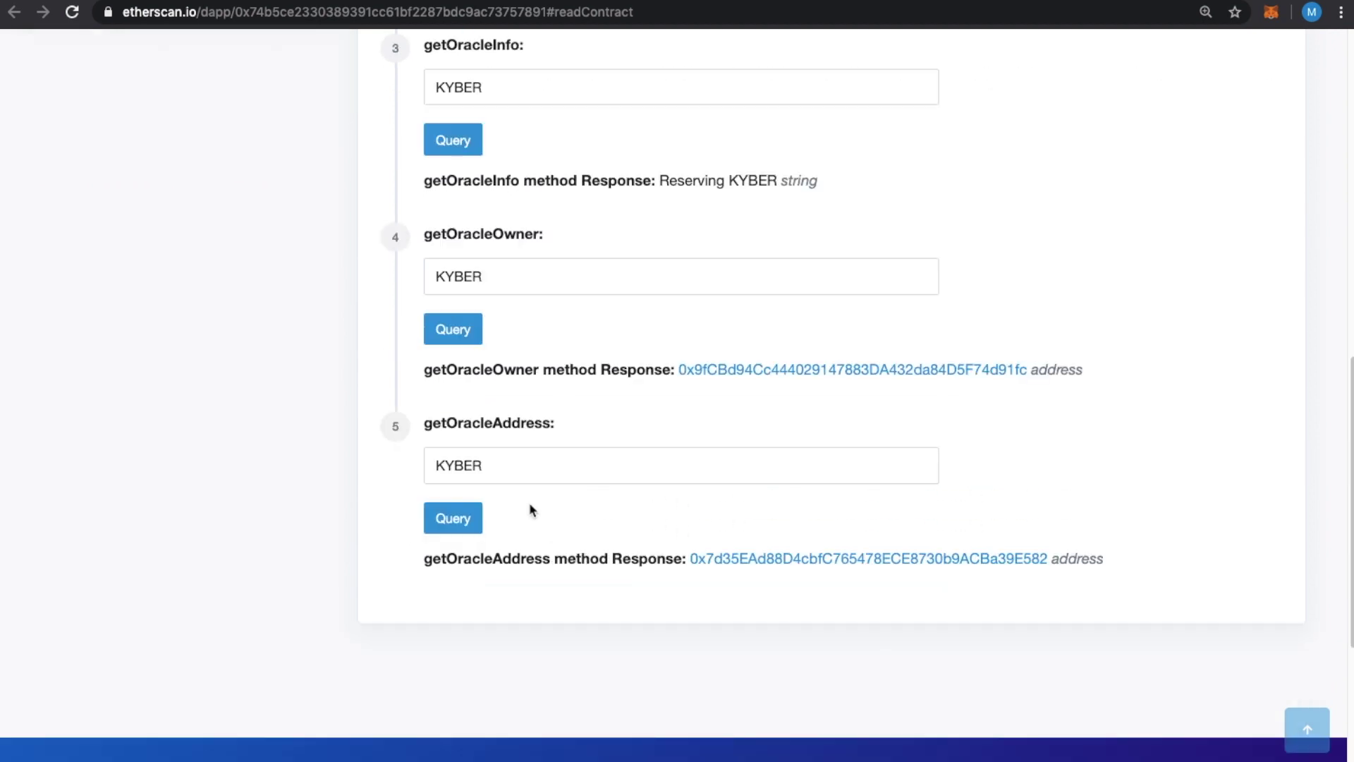
{"action": "left_click_drag", "start_coordinate": [440, 423], "coordinate": [650, 447]}
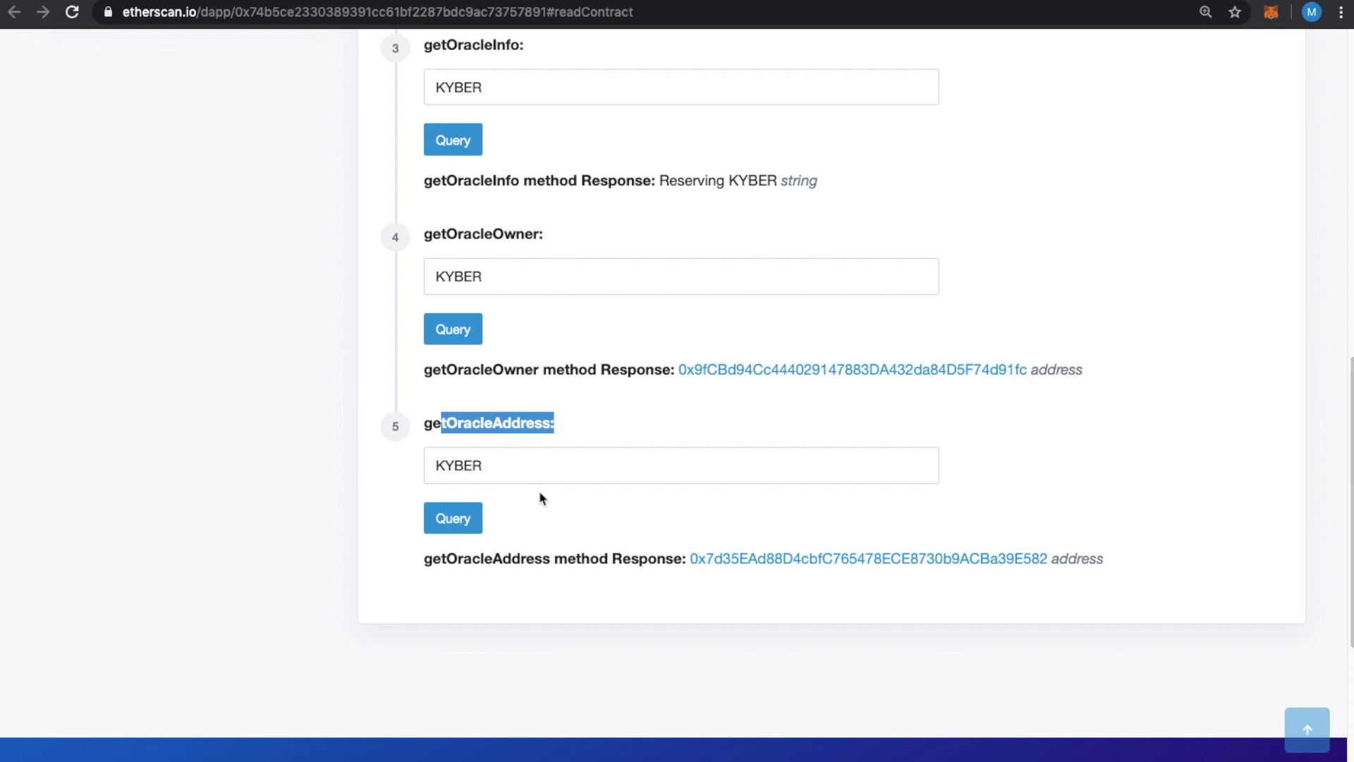
{"action": "left_click_drag", "start_coordinate": [490, 467], "coordinate": [425, 467]}
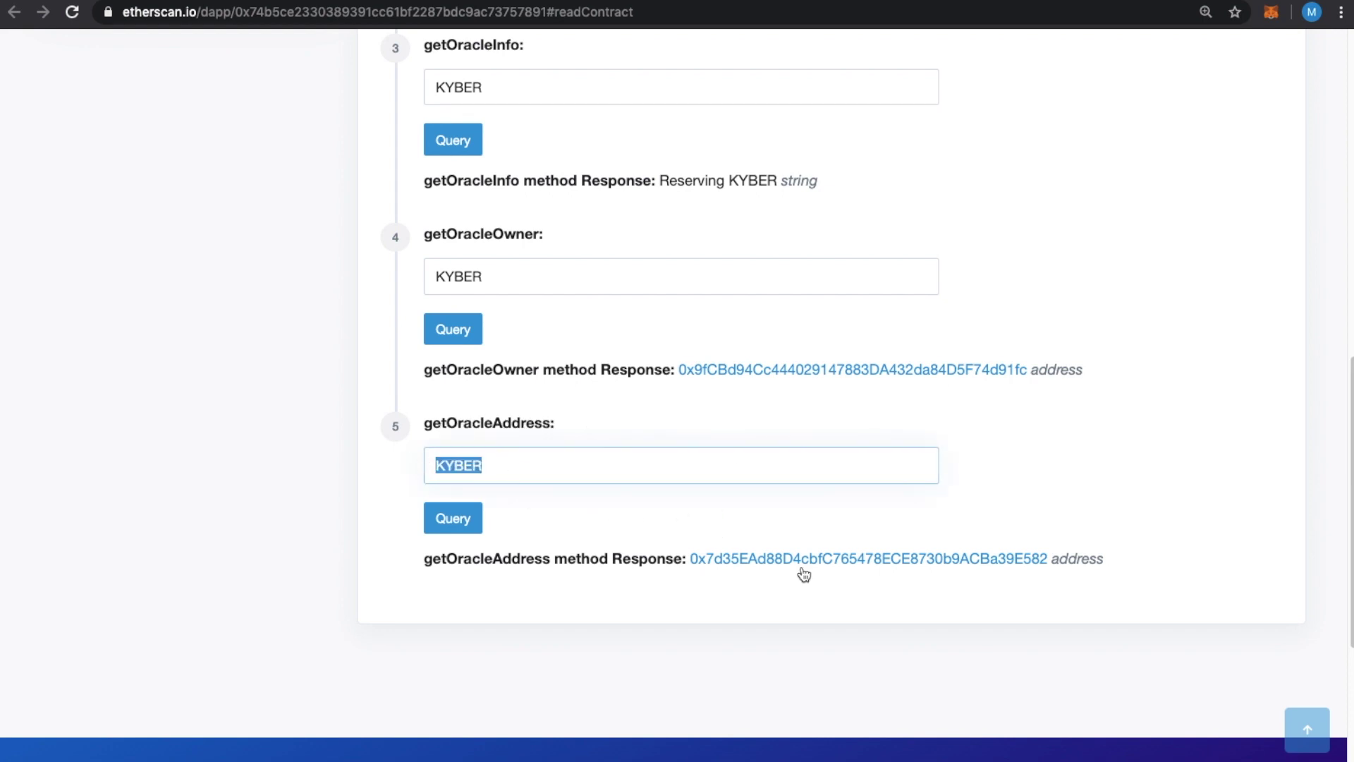
{"action": "right_click", "coordinate": [1001, 558]}
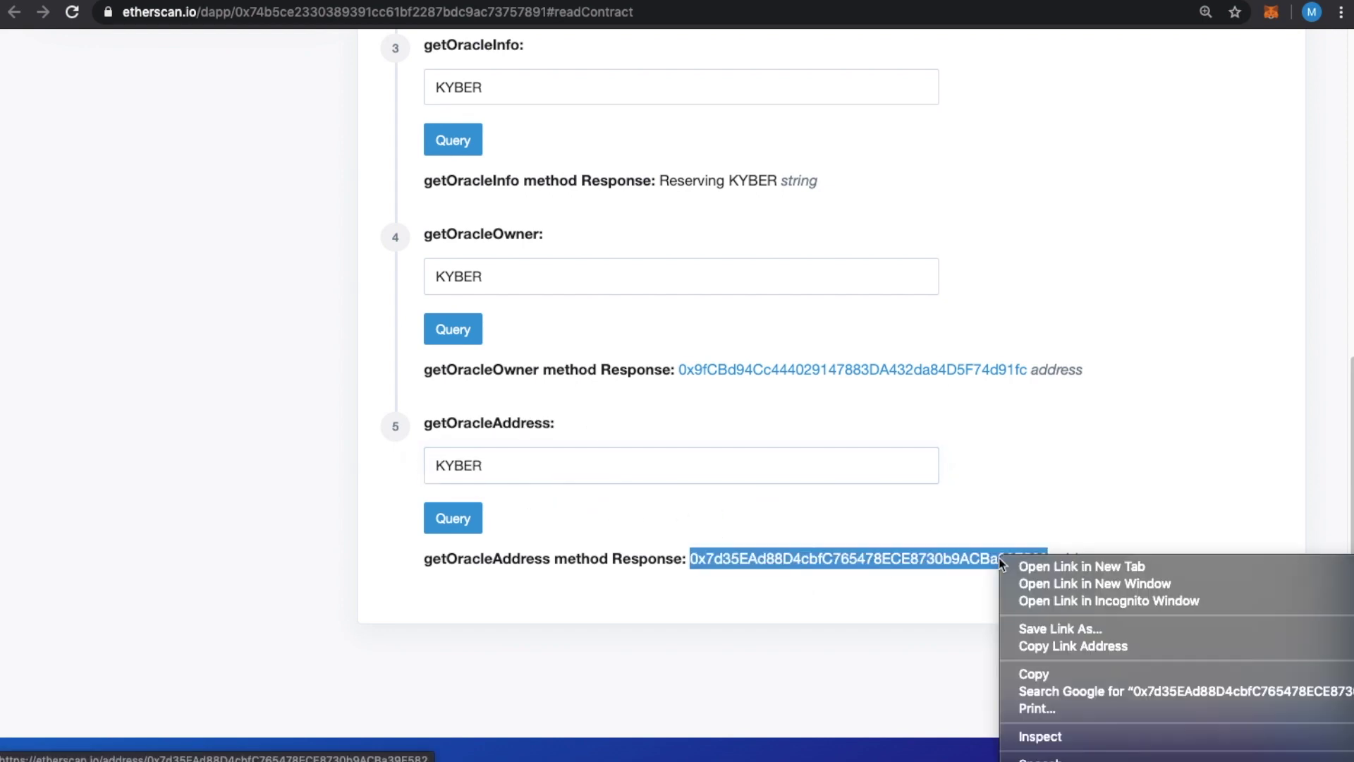
{"action": "left_click", "coordinate": [1041, 568]}
View the KYBER oracle contract's verified source code.
{"action": "key", "text": "ctrl+Tab"}
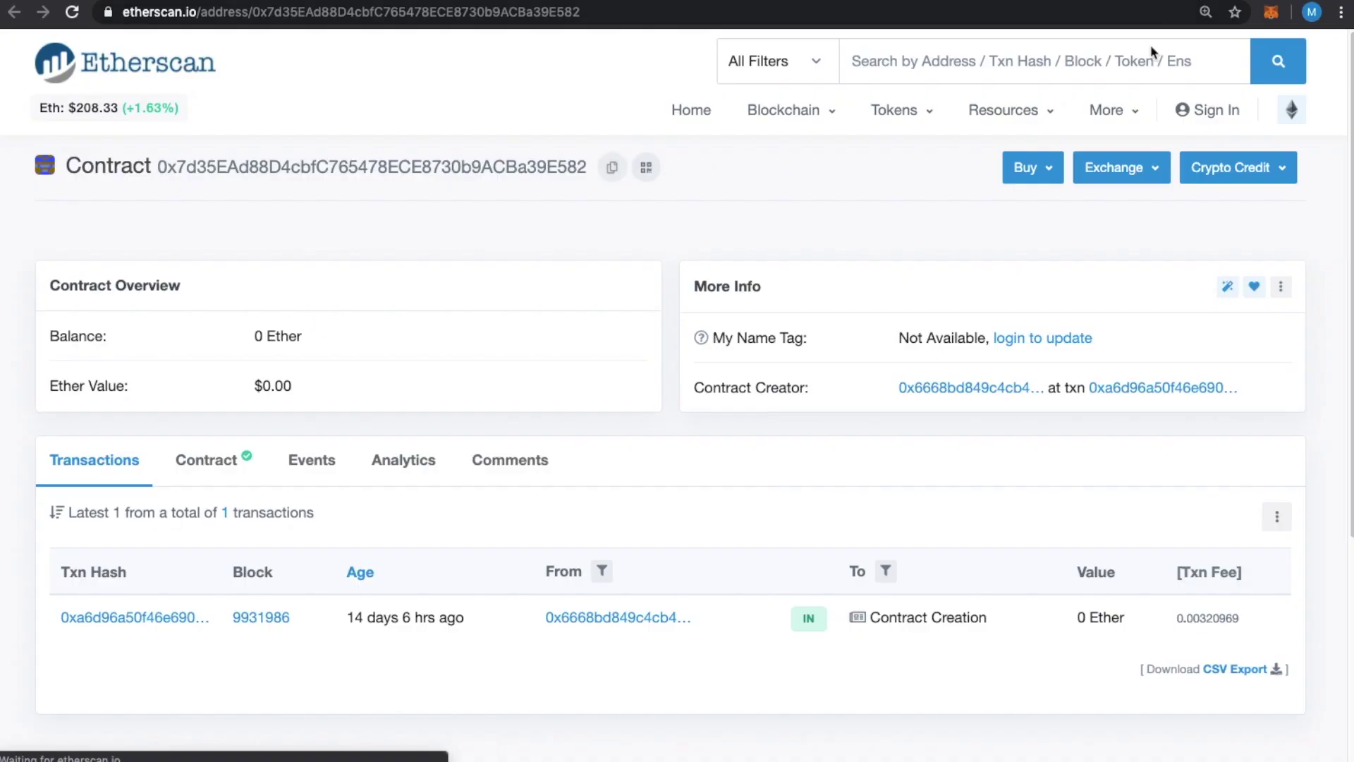
{"action": "left_click", "coordinate": [233, 434]}
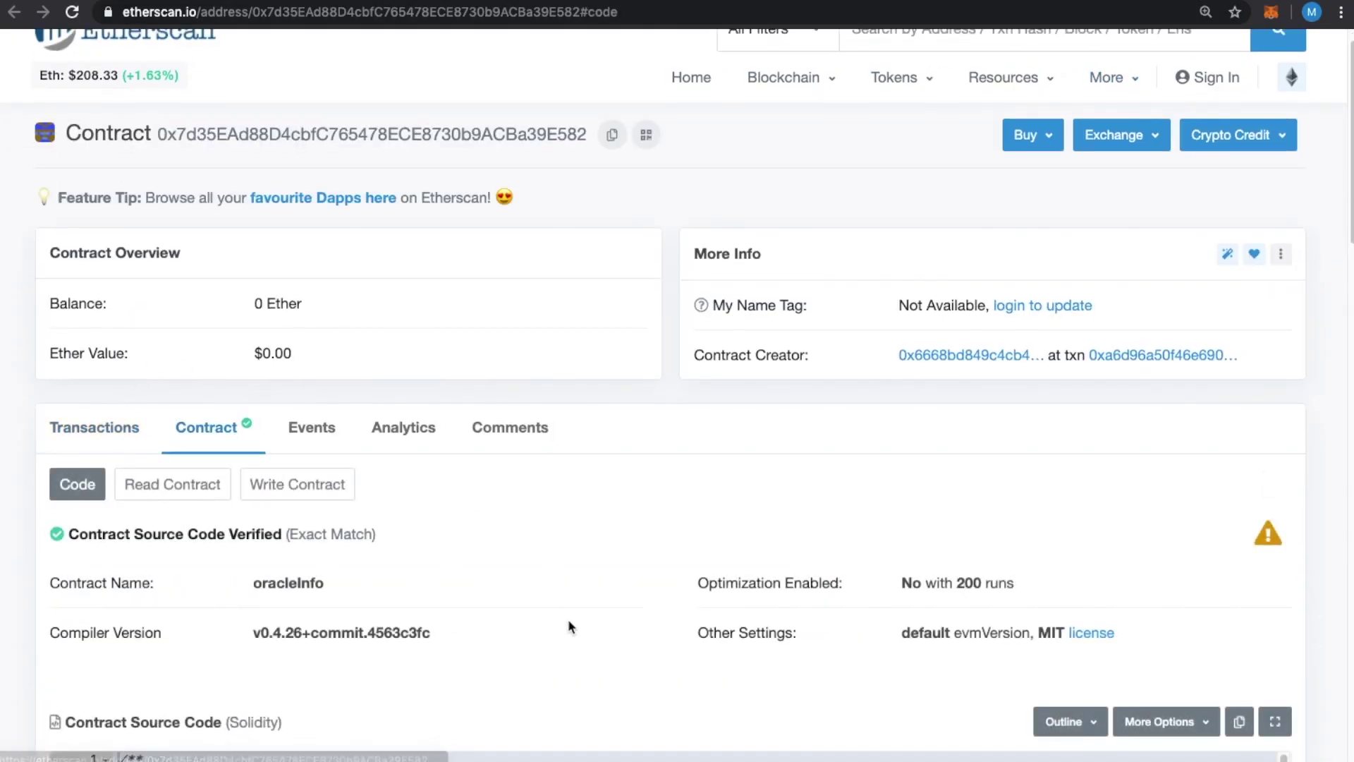
{"action": "scroll", "coordinate": [568, 620], "scroll_direction": "down", "scroll_amount": 4}
{"action": "scroll", "coordinate": [496, 628], "scroll_direction": "down", "scroll_amount": 8}
Return to the registry's Read Contract page.
{"action": "key", "text": "ctrl+shift+Tab"}
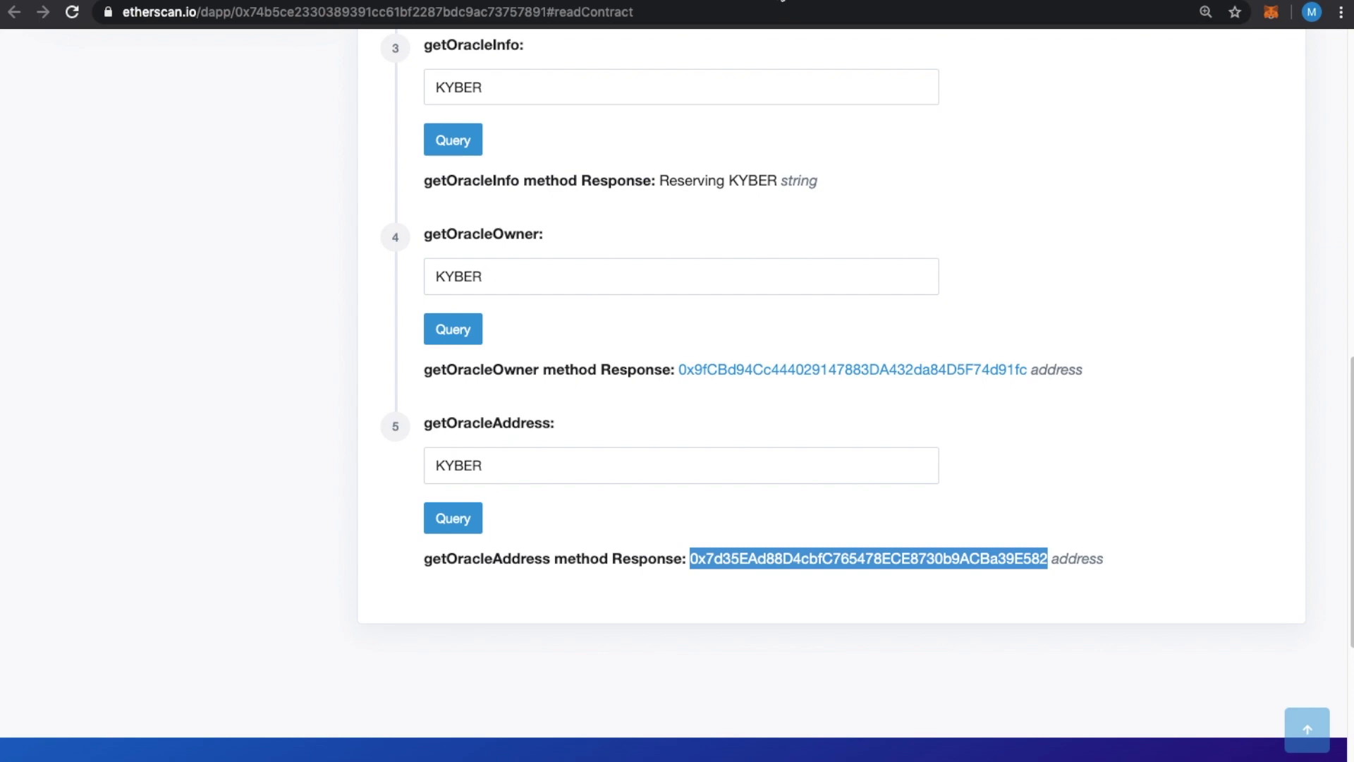
{"action": "key", "text": "ctrl+shift+Tab"}
{"action": "key", "text": "ctrl+Tab"}
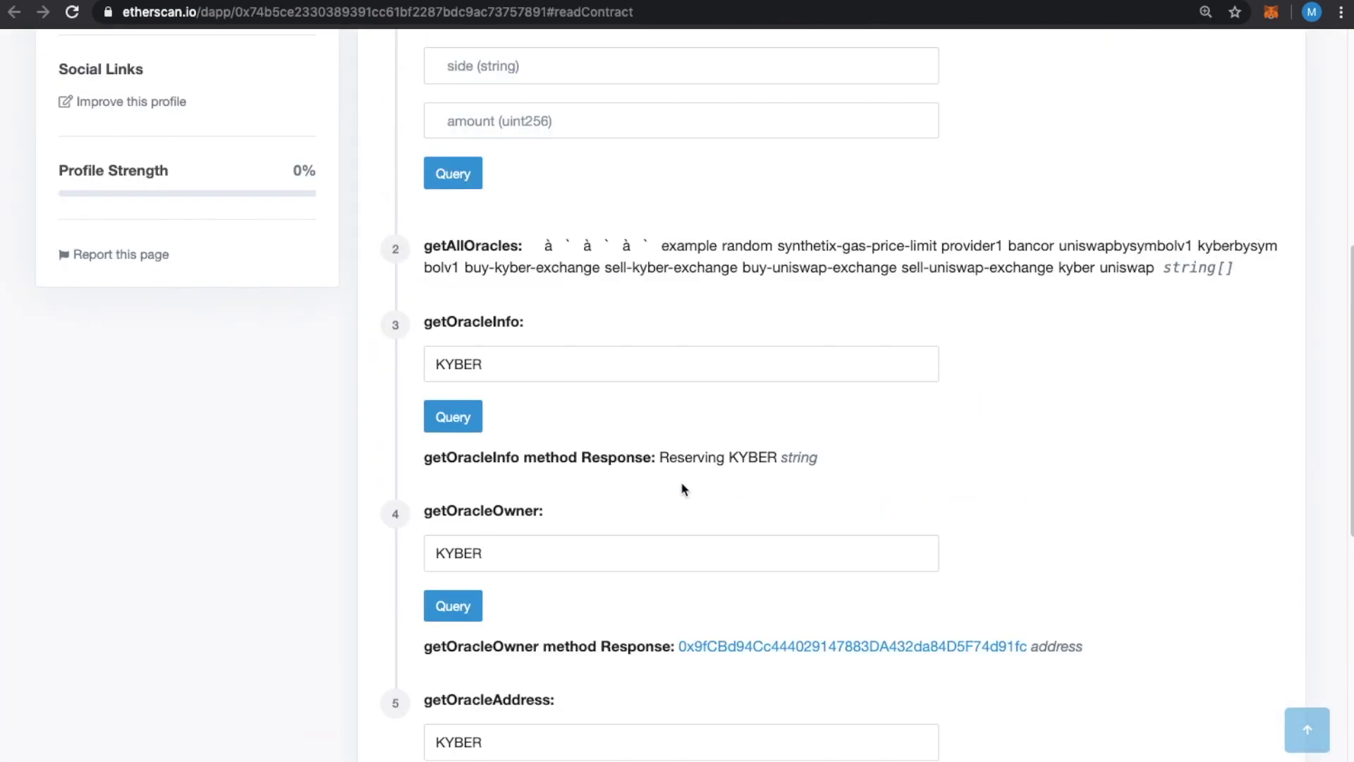
{"action": "scroll", "coordinate": [682, 487], "scroll_direction": "up", "scroll_amount": 8}
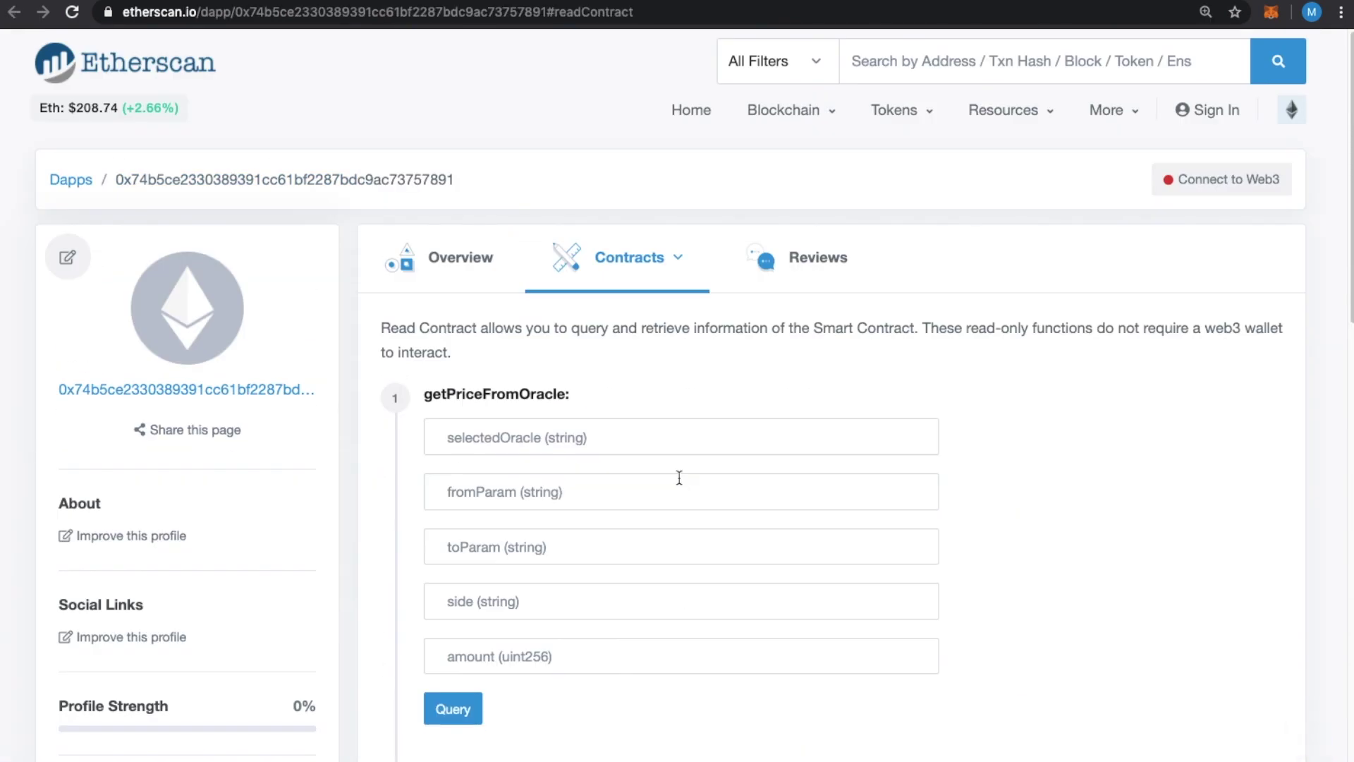
{"action": "scroll", "coordinate": [891, 442], "scroll_direction": "down", "scroll_amount": 4}
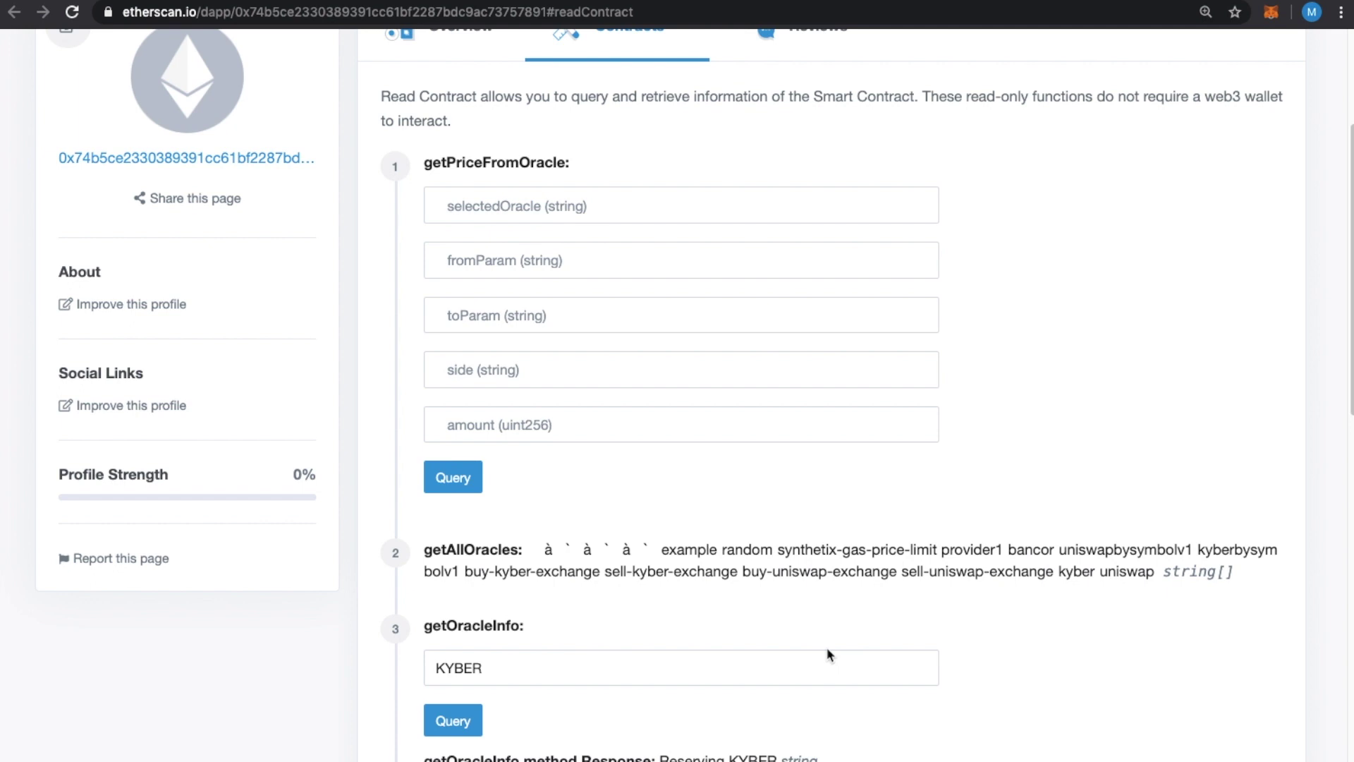
{"action": "scroll", "coordinate": [607, 590], "scroll_direction": "up", "scroll_amount": 3}
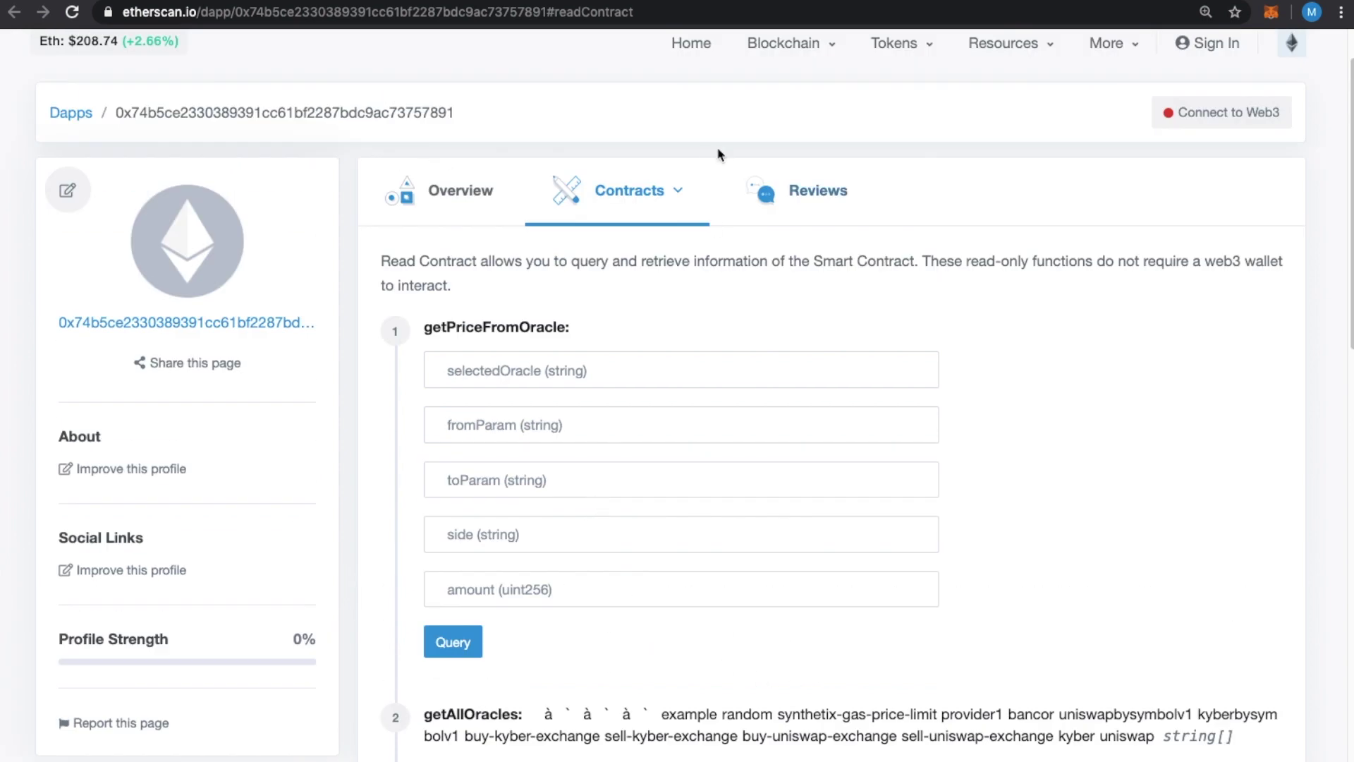
Switch the registry contract view to Write Contract.
{"action": "left_click", "coordinate": [632, 211]}
{"action": "left_click", "coordinate": [611, 305]}
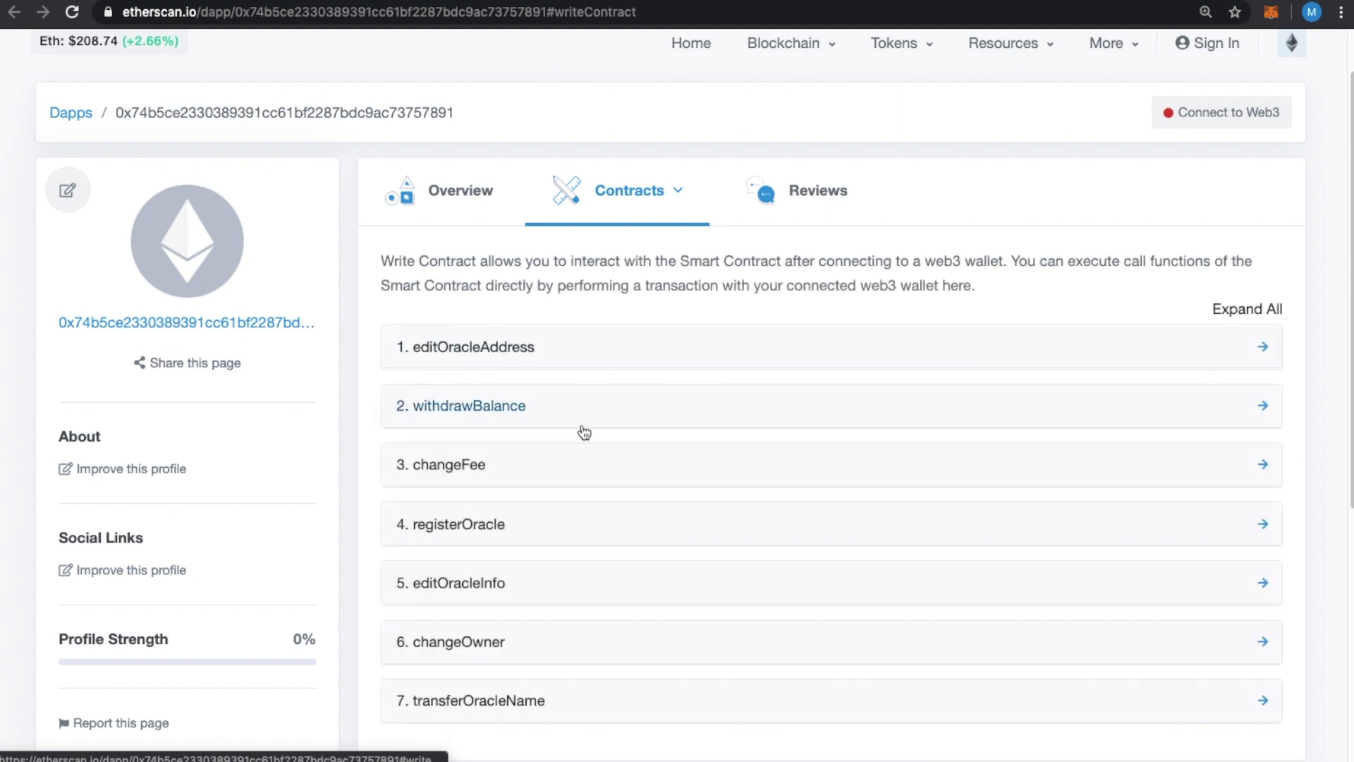
{"action": "scroll", "coordinate": [599, 454], "scroll_direction": "down", "scroll_amount": 1}
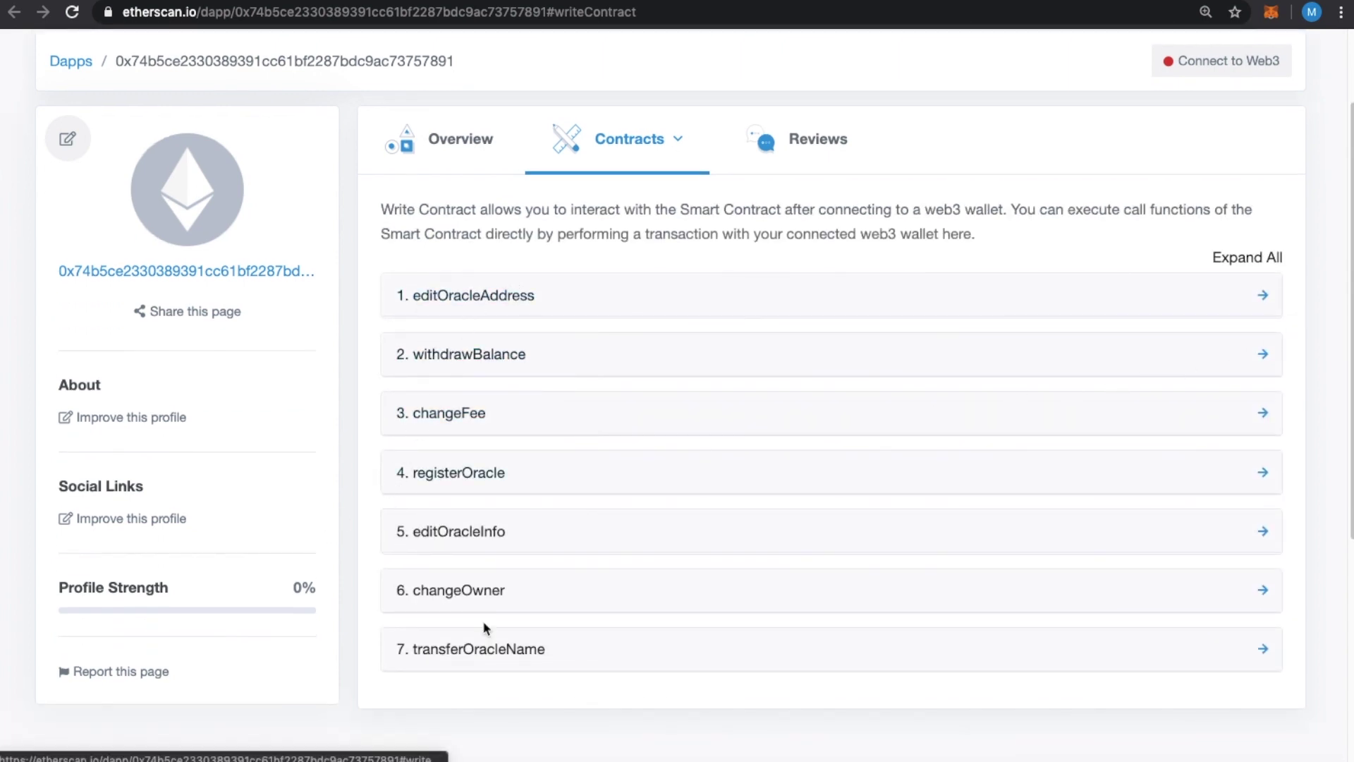
Expand registerOracle to show its payableAmount, name, address and info inputs.
{"action": "left_click", "coordinate": [504, 487]}
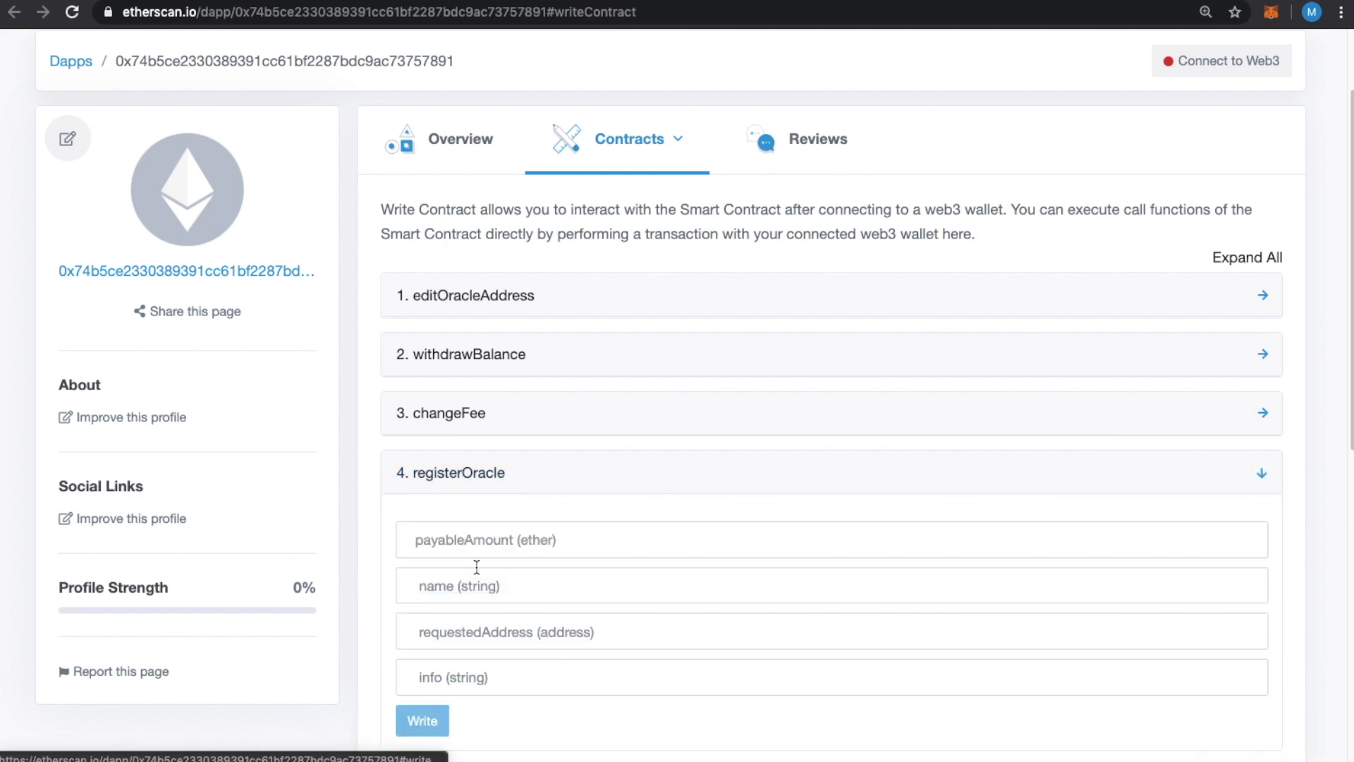
{"action": "left_click", "coordinate": [451, 536]}
{"action": "left_click", "coordinate": [1277, 529]}
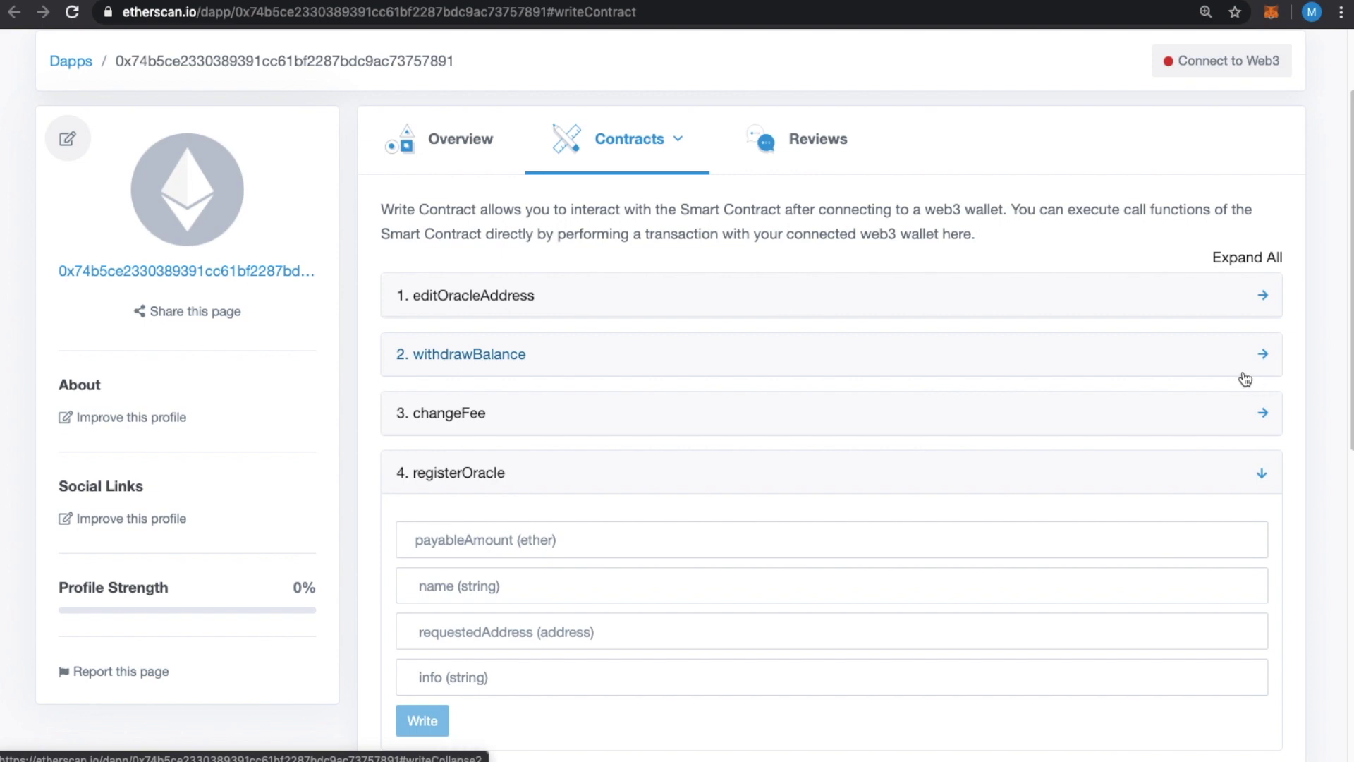
{"action": "scroll", "coordinate": [1297, 408], "scroll_direction": "down", "scroll_amount": 5}
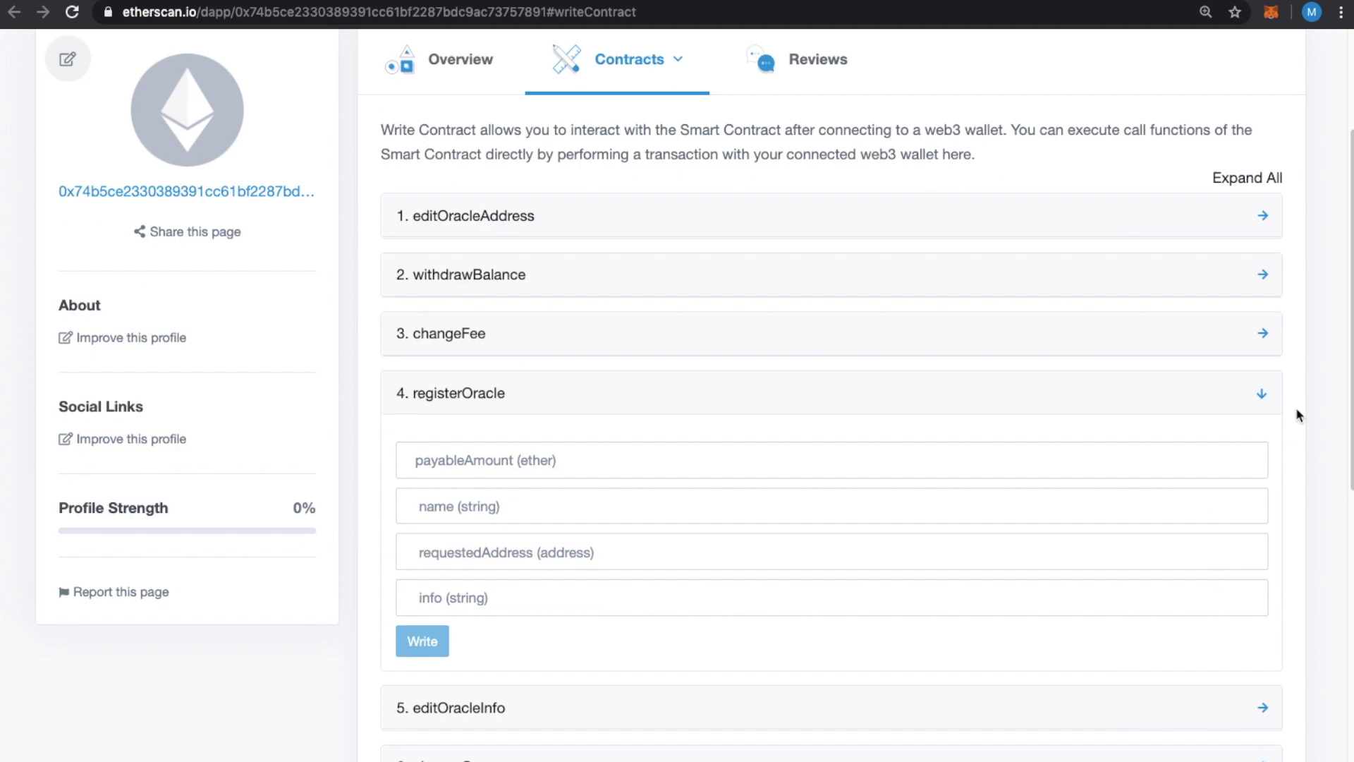
{"action": "scroll", "coordinate": [811, 430], "scroll_direction": "up", "scroll_amount": 2}
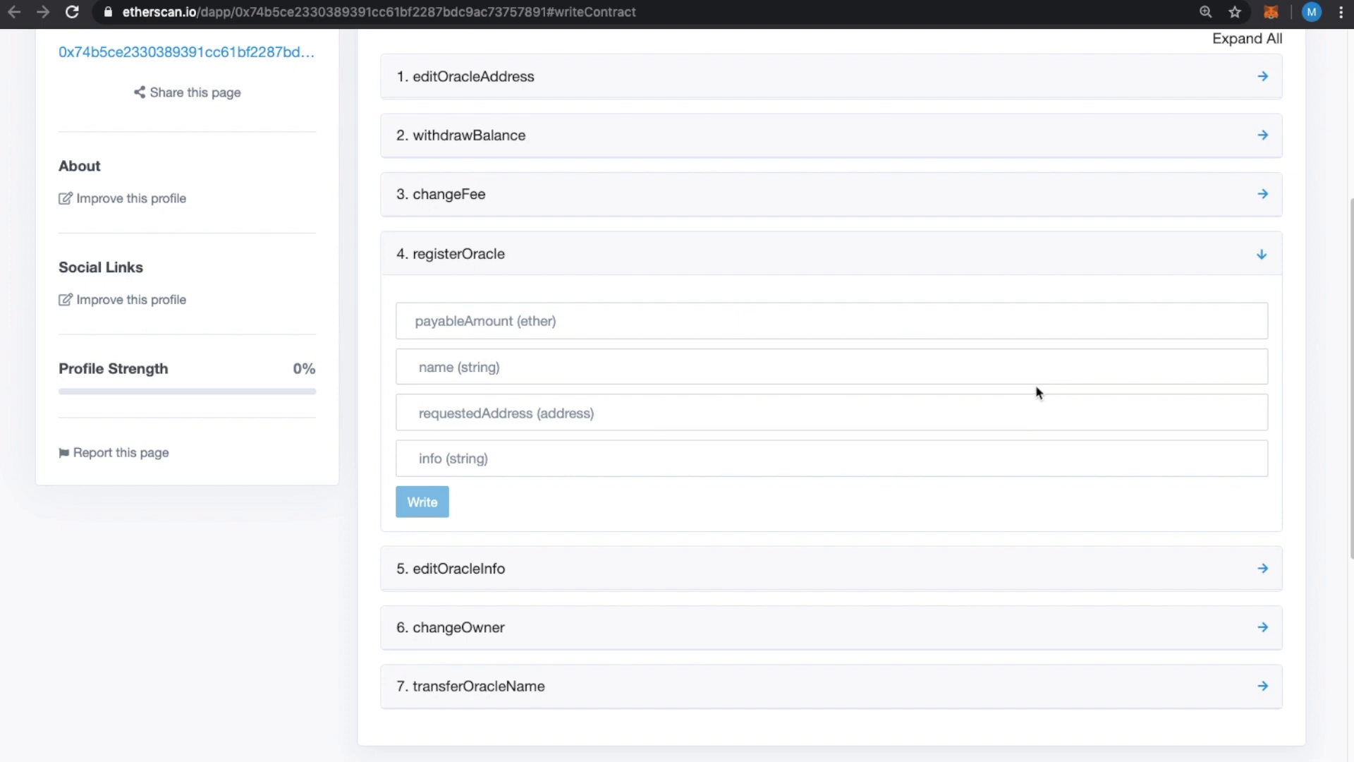
{"action": "scroll", "coordinate": [660, 361], "scroll_direction": "up", "scroll_amount": 1}
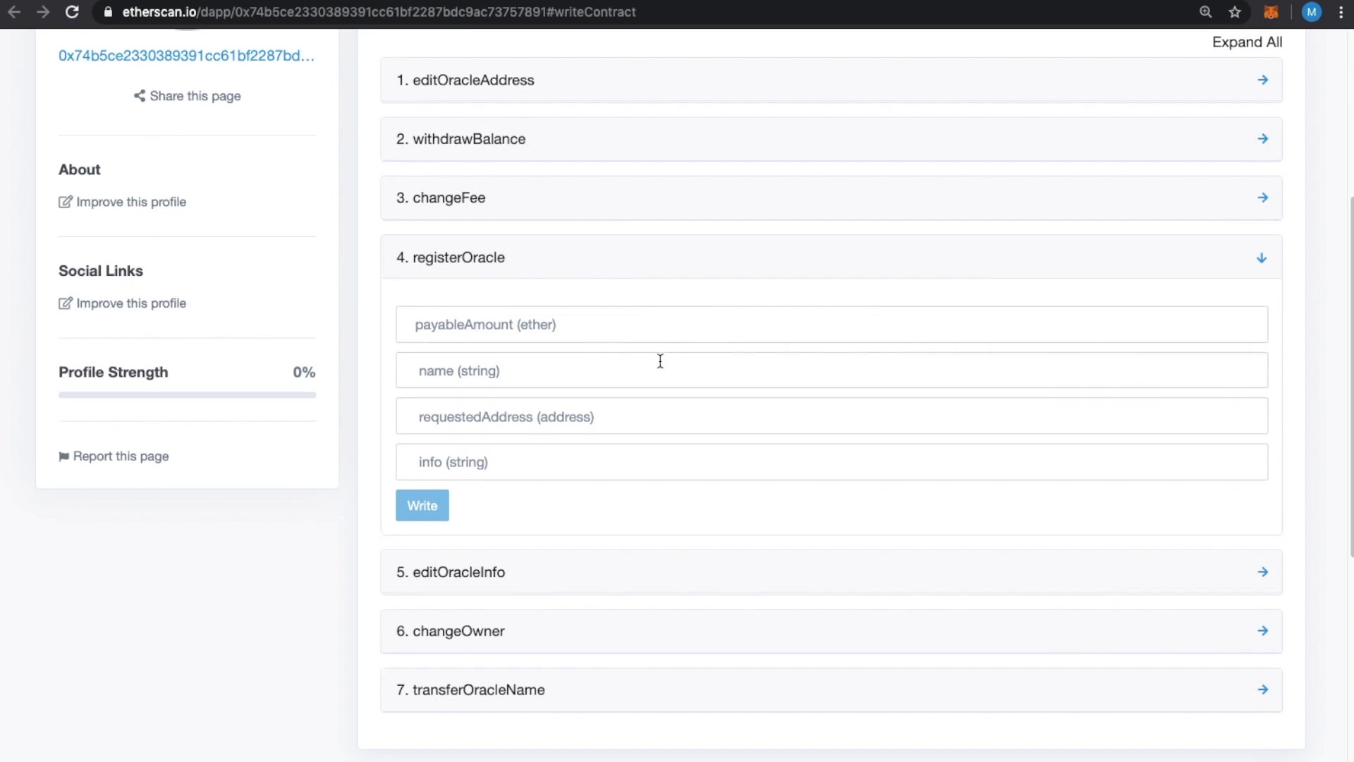
{"action": "scroll", "coordinate": [660, 361], "scroll_direction": "up", "scroll_amount": 1}
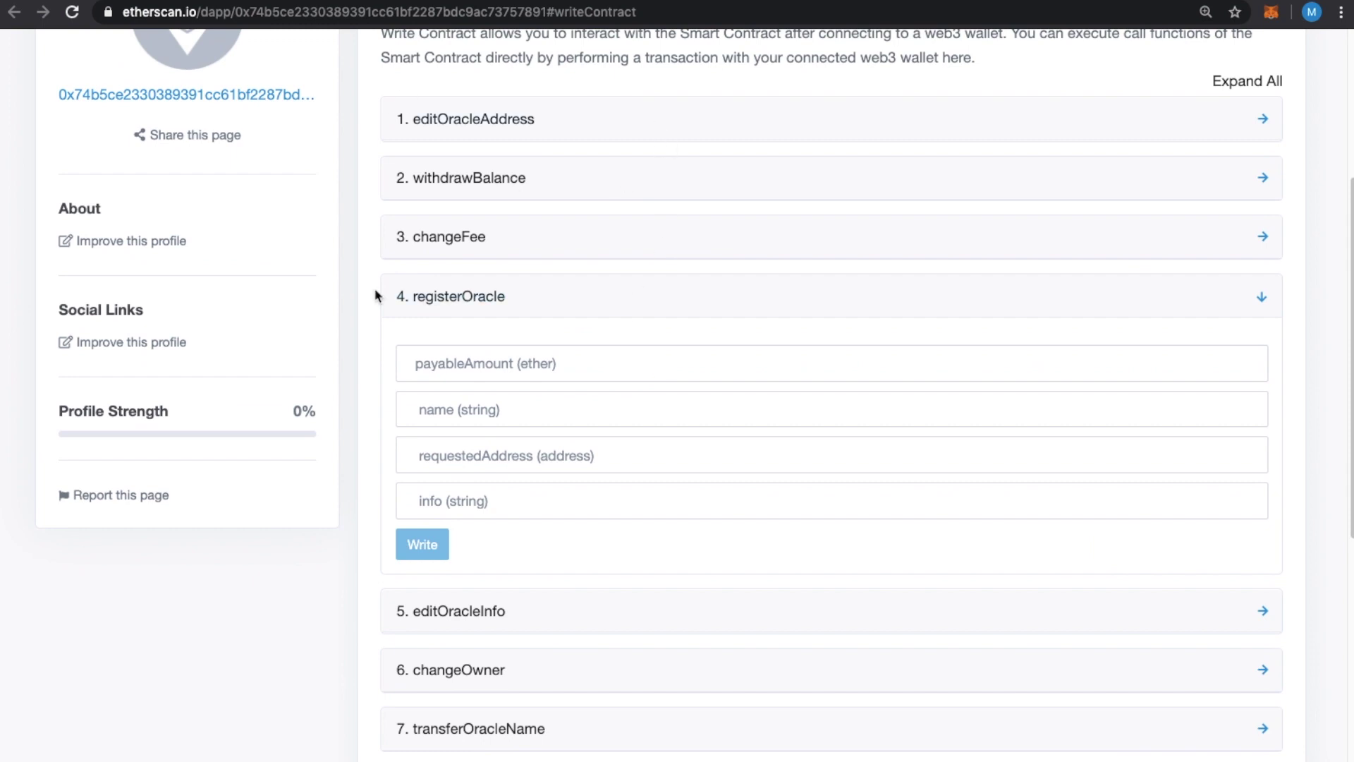
{"action": "scroll", "coordinate": [376, 295], "scroll_direction": "up", "scroll_amount": 2}
Return to the GitHub OrFeed README's Try out OrFeed links and open the OrFeed website.
{"action": "key", "text": "ctrl+shift+Tab"}
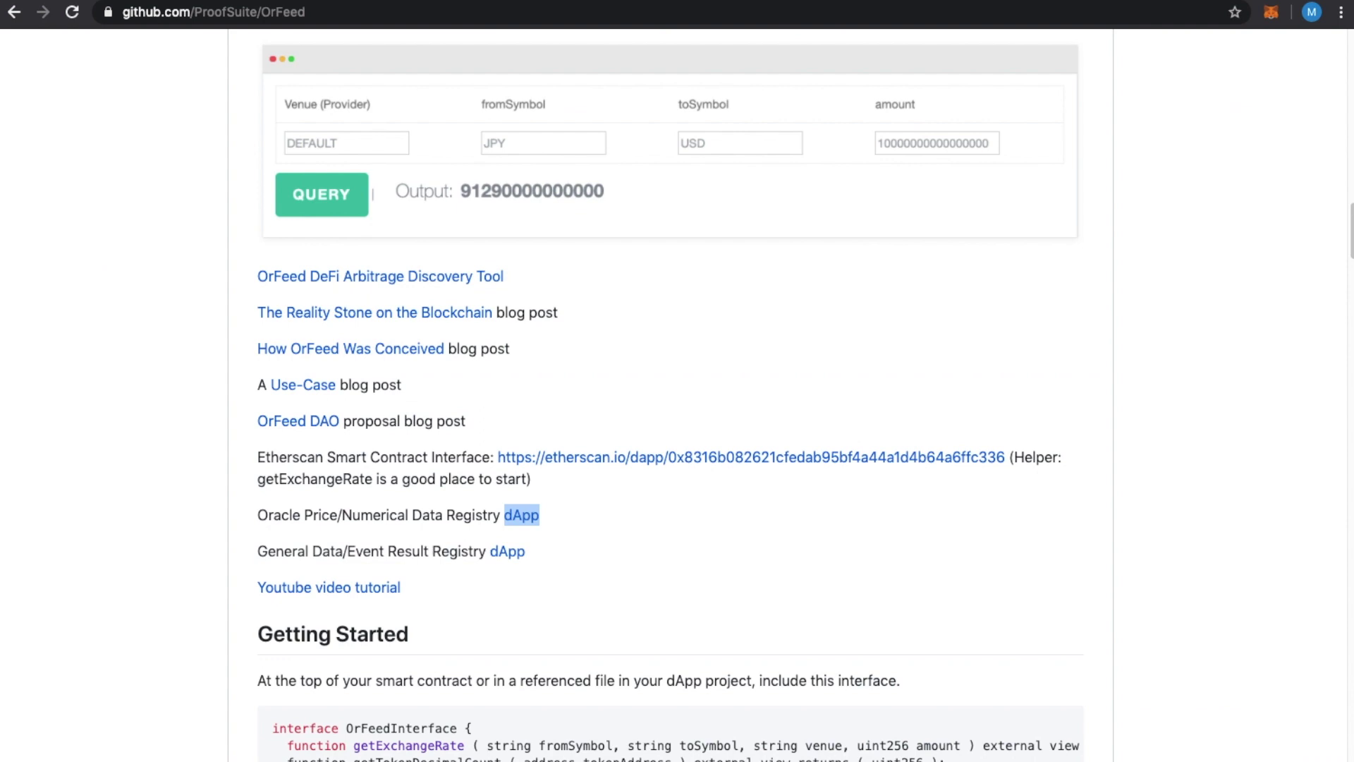
{"action": "key", "text": "ctrl+shift+Tab"}
{"action": "key", "text": "ctrl+Tab"}
{"action": "scroll", "coordinate": [762, 228], "scroll_direction": "up", "scroll_amount": 1}
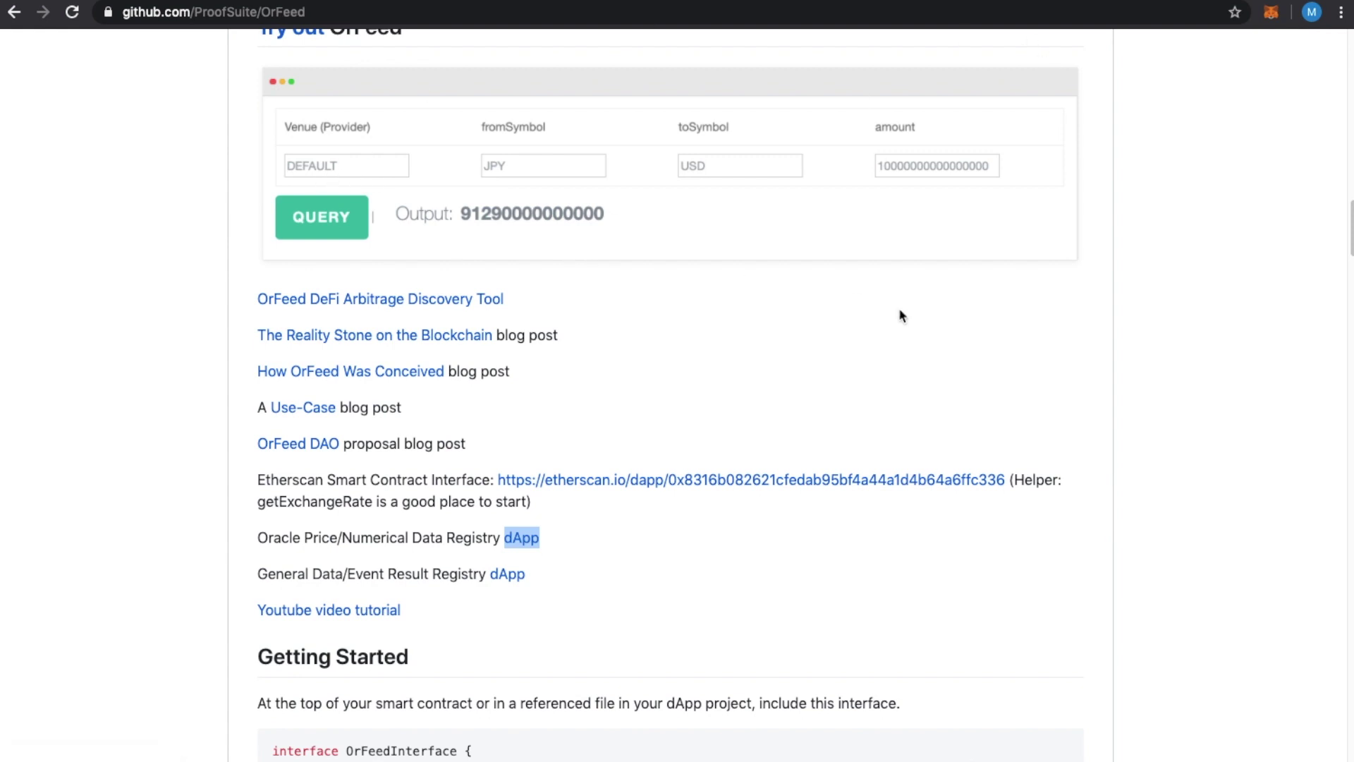
{"action": "scroll", "coordinate": [807, 324], "scroll_direction": "up", "scroll_amount": 5}
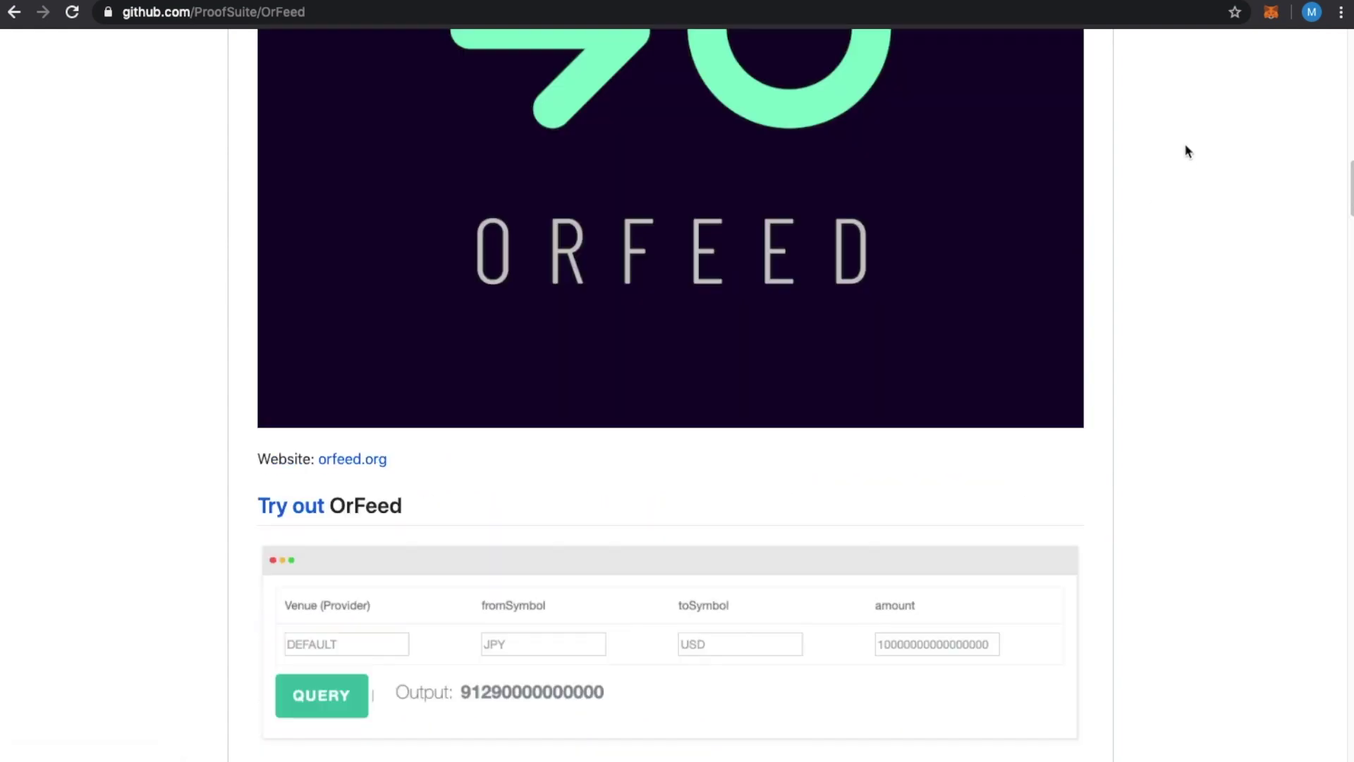
{"action": "scroll", "coordinate": [1080, 368], "scroll_direction": "down", "scroll_amount": 2}
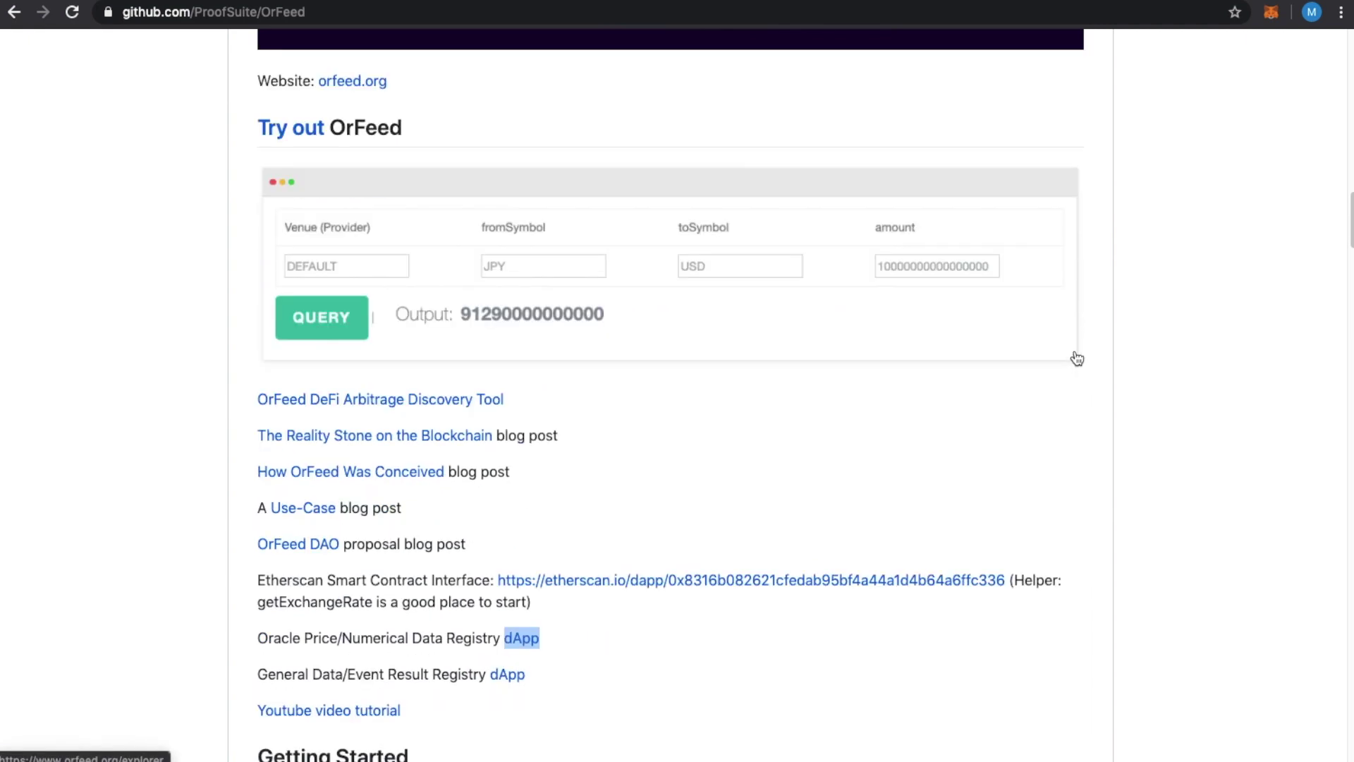
{"action": "left_click", "coordinate": [1067, 321]}
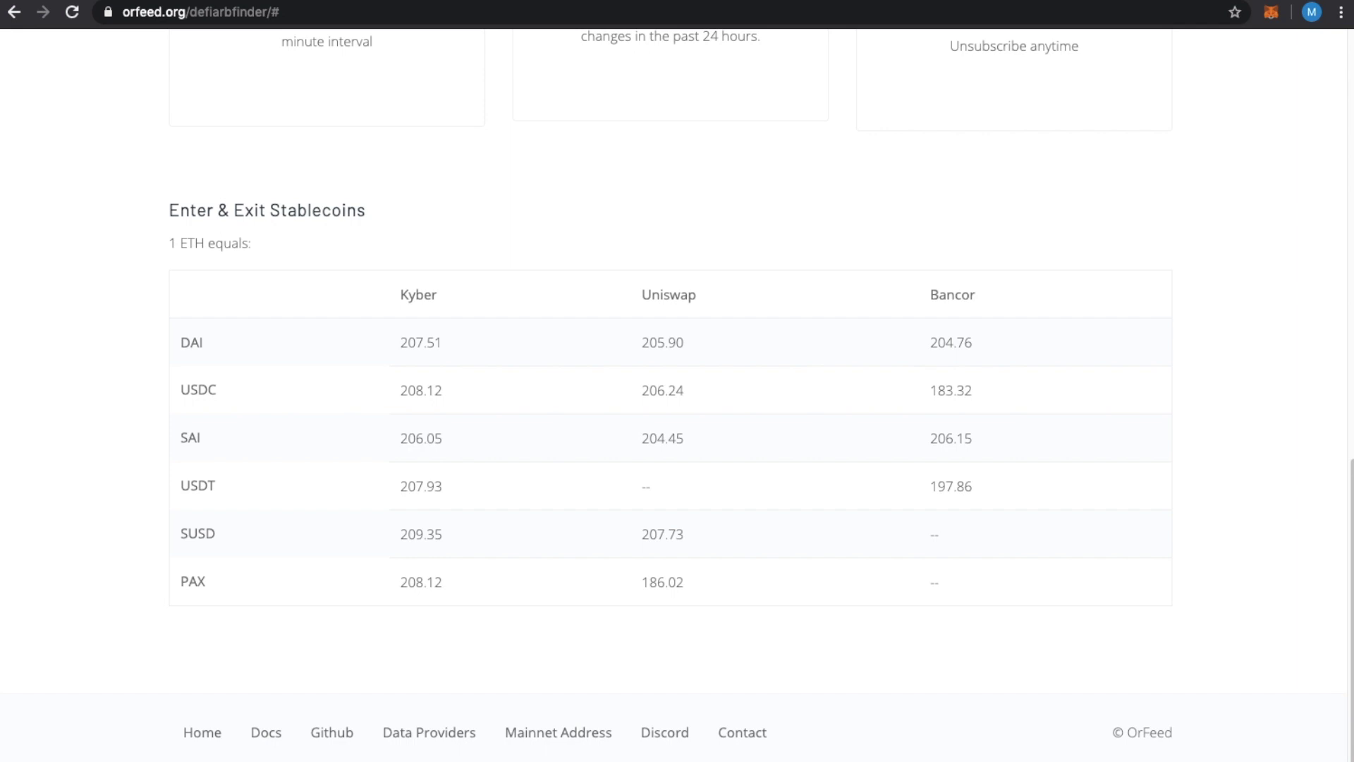
Scroll through the Arb Finder's big arb window stats and stablecoin prices, then back to top.
{"action": "scroll", "coordinate": [165, 465], "scroll_direction": "up", "scroll_amount": 10}
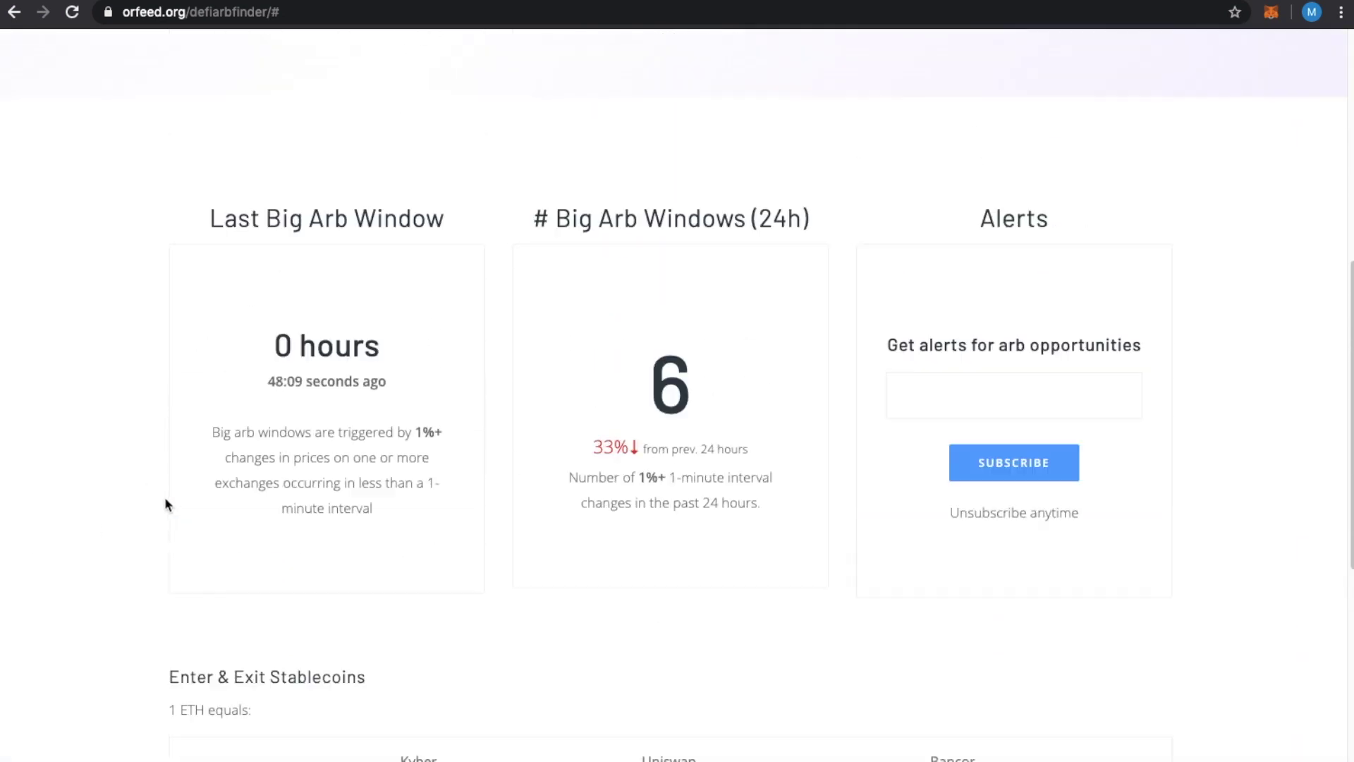
{"action": "scroll", "coordinate": [426, 593], "scroll_direction": "down", "scroll_amount": 4}
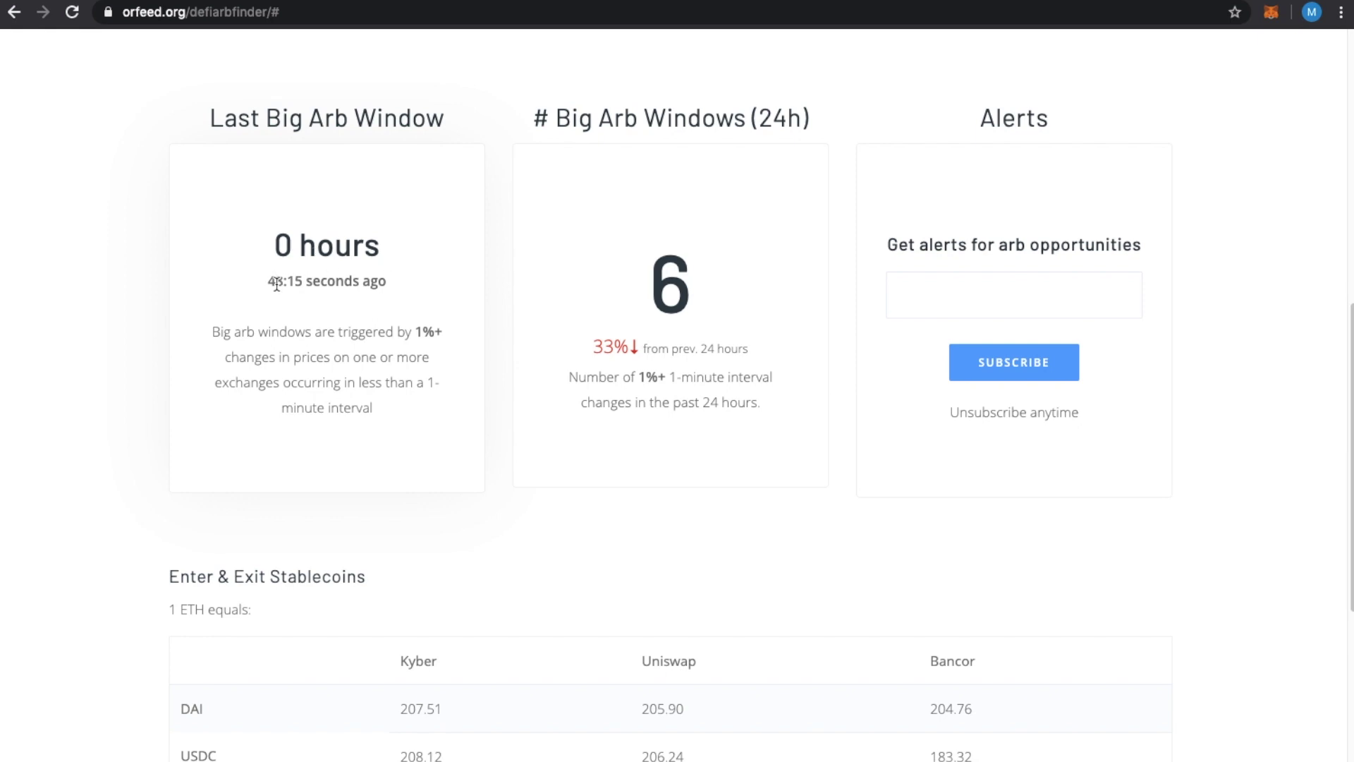
{"action": "scroll", "coordinate": [1008, 406], "scroll_direction": "down", "scroll_amount": 3}
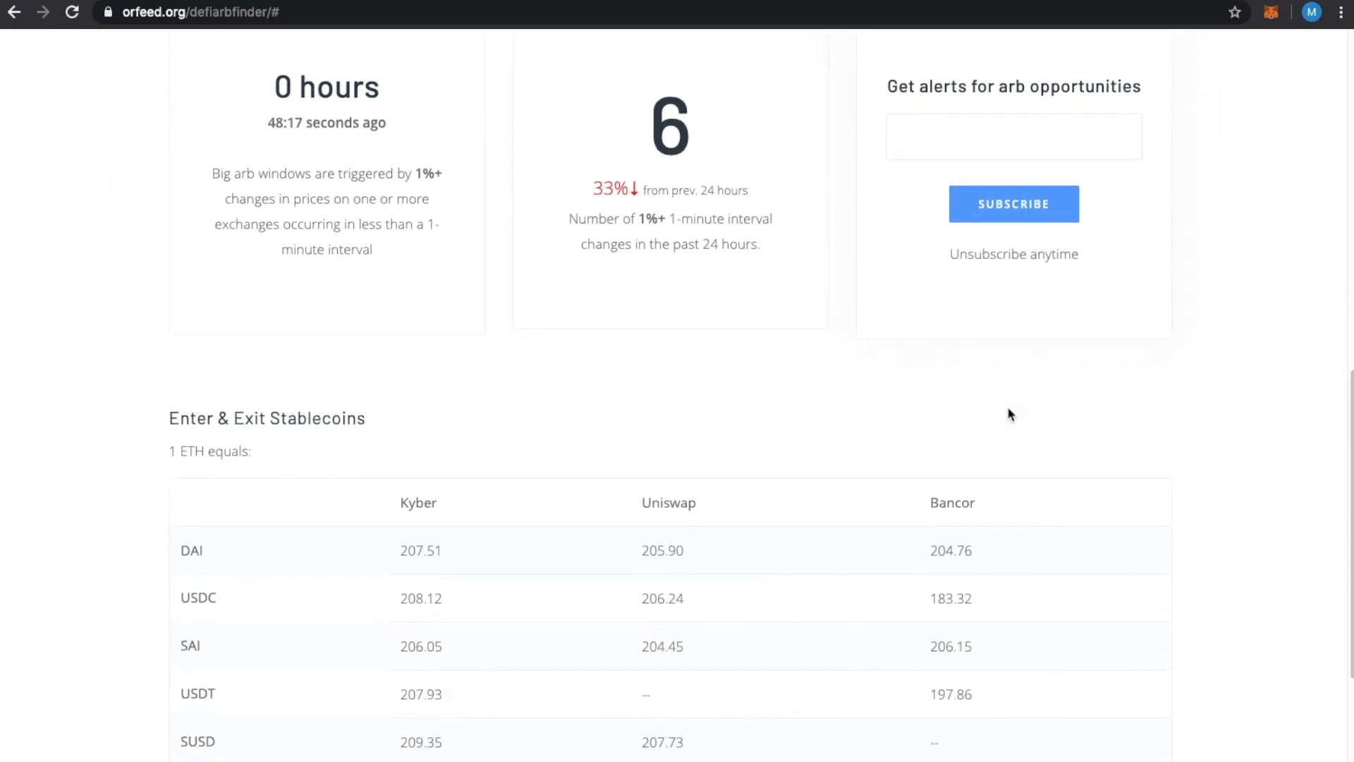
{"action": "scroll", "coordinate": [1007, 406], "scroll_direction": "up", "scroll_amount": 3}
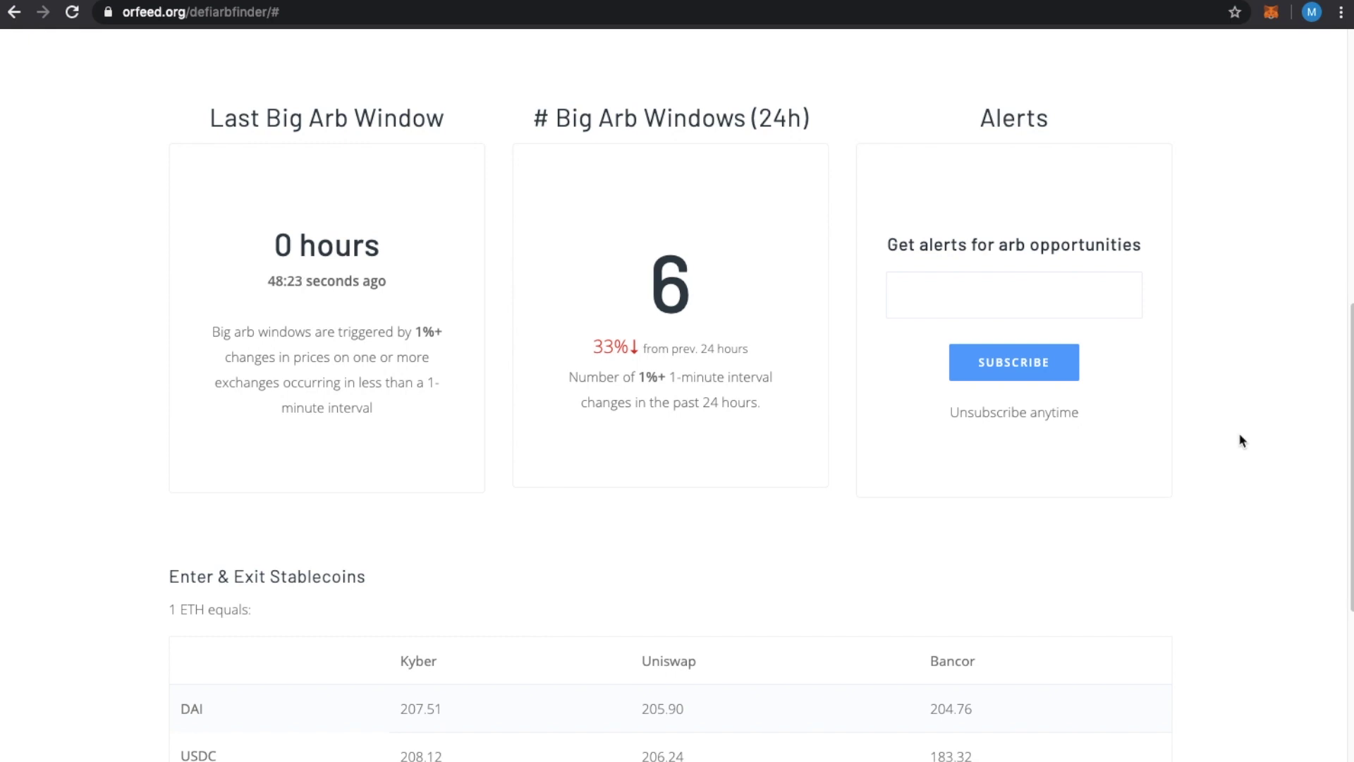
{"action": "scroll", "coordinate": [683, 416], "scroll_direction": "down", "scroll_amount": 2}
{"action": "scroll", "coordinate": [674, 417], "scroll_direction": "up", "scroll_amount": 3}
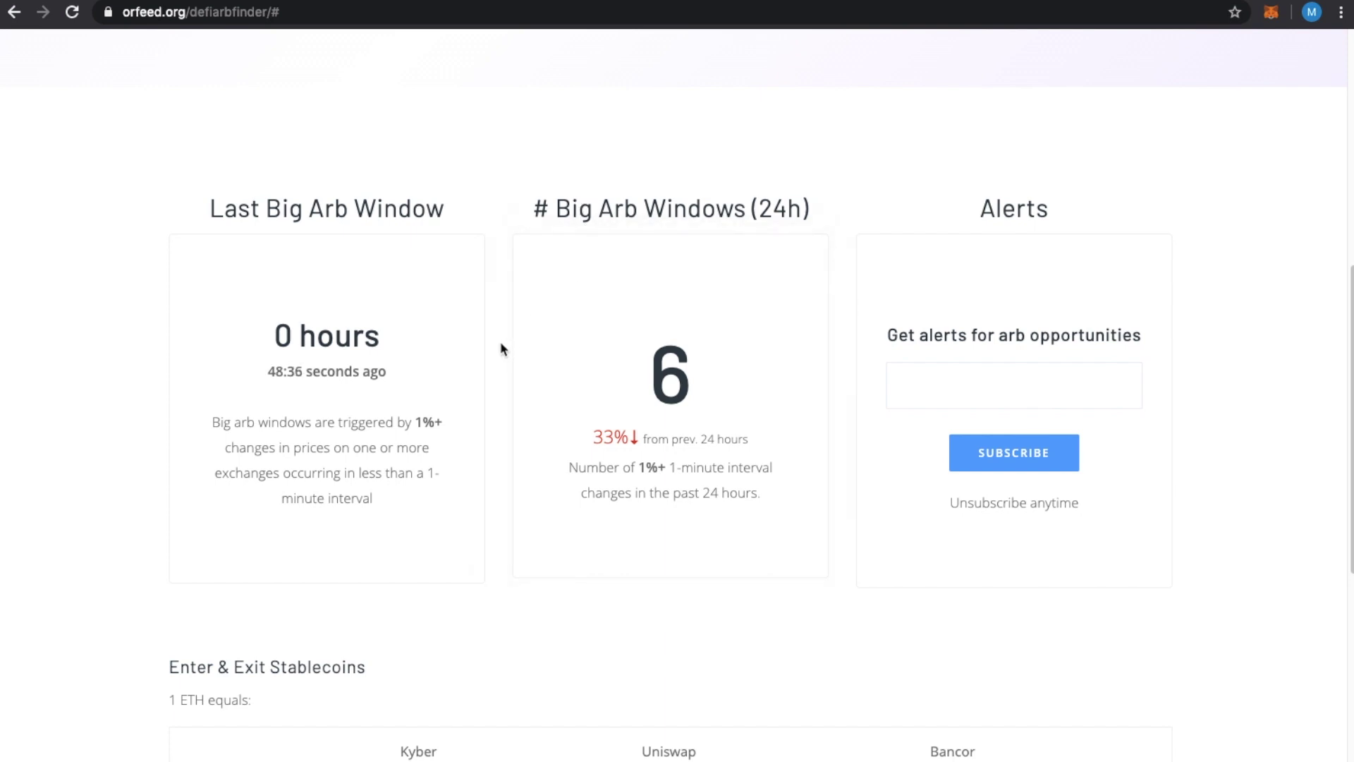
{"action": "scroll", "coordinate": [502, 347], "scroll_direction": "up", "scroll_amount": 2}
{"action": "scroll", "coordinate": [499, 346], "scroll_direction": "up", "scroll_amount": 8}
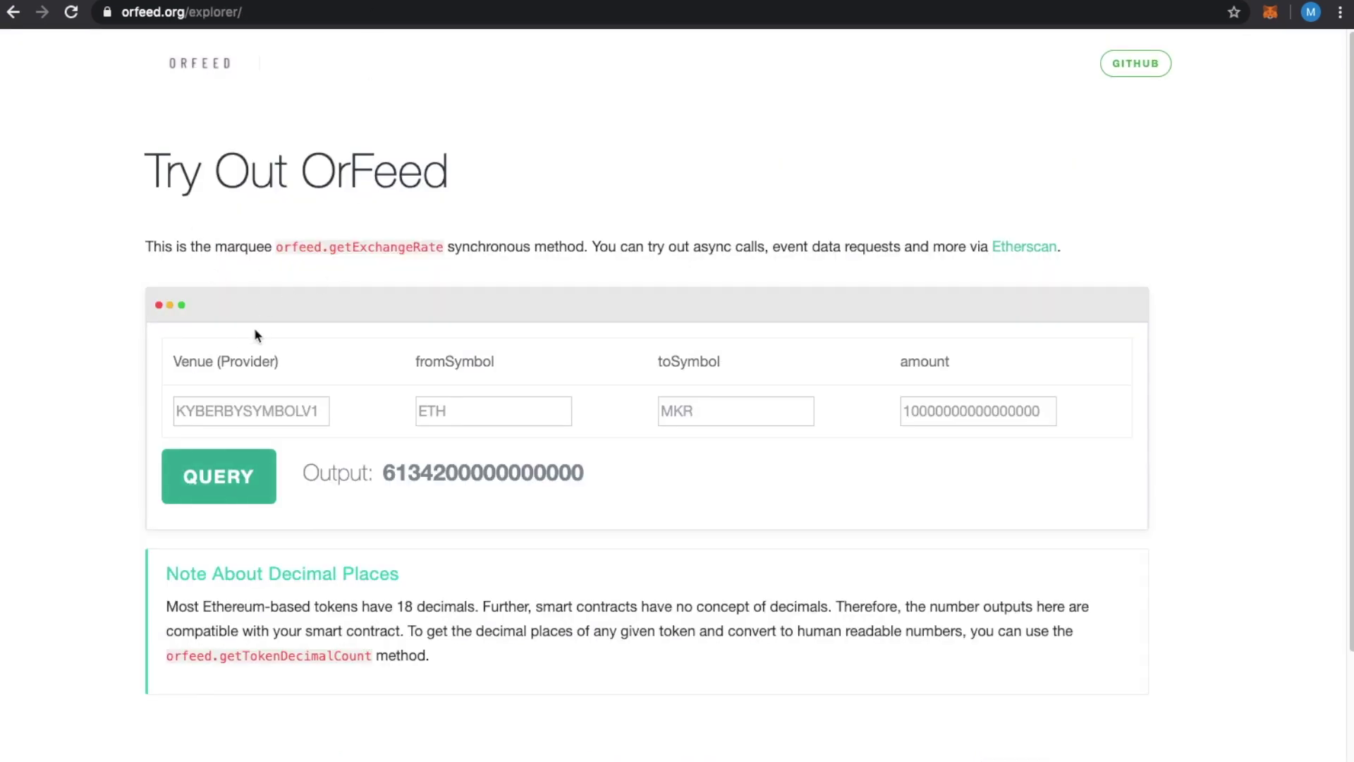
Scroll through the Try Out OrFeed explorer showing the Kyber ETH-to-MKR query.
{"action": "scroll", "coordinate": [257, 332], "scroll_direction": "down", "scroll_amount": 2}
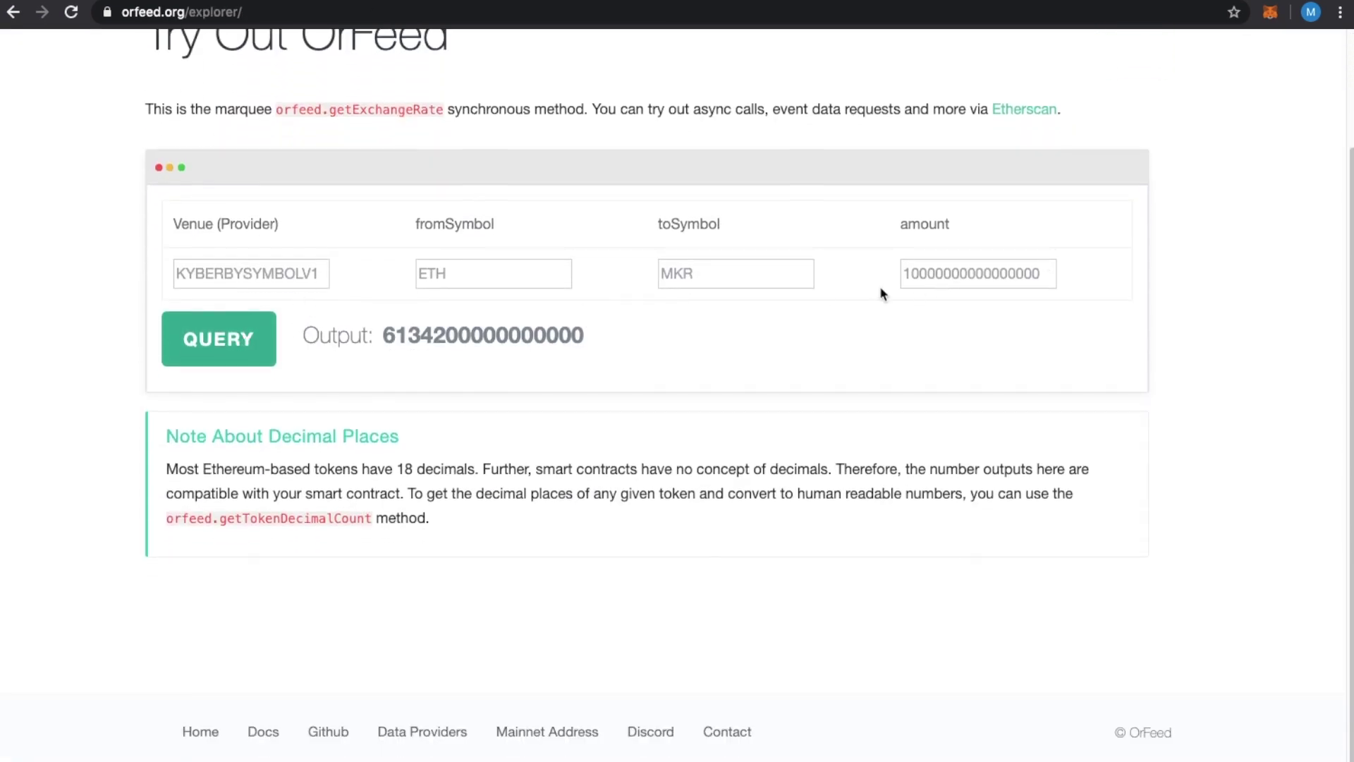
{"action": "scroll", "coordinate": [332, 332], "scroll_direction": "up", "scroll_amount": 2}
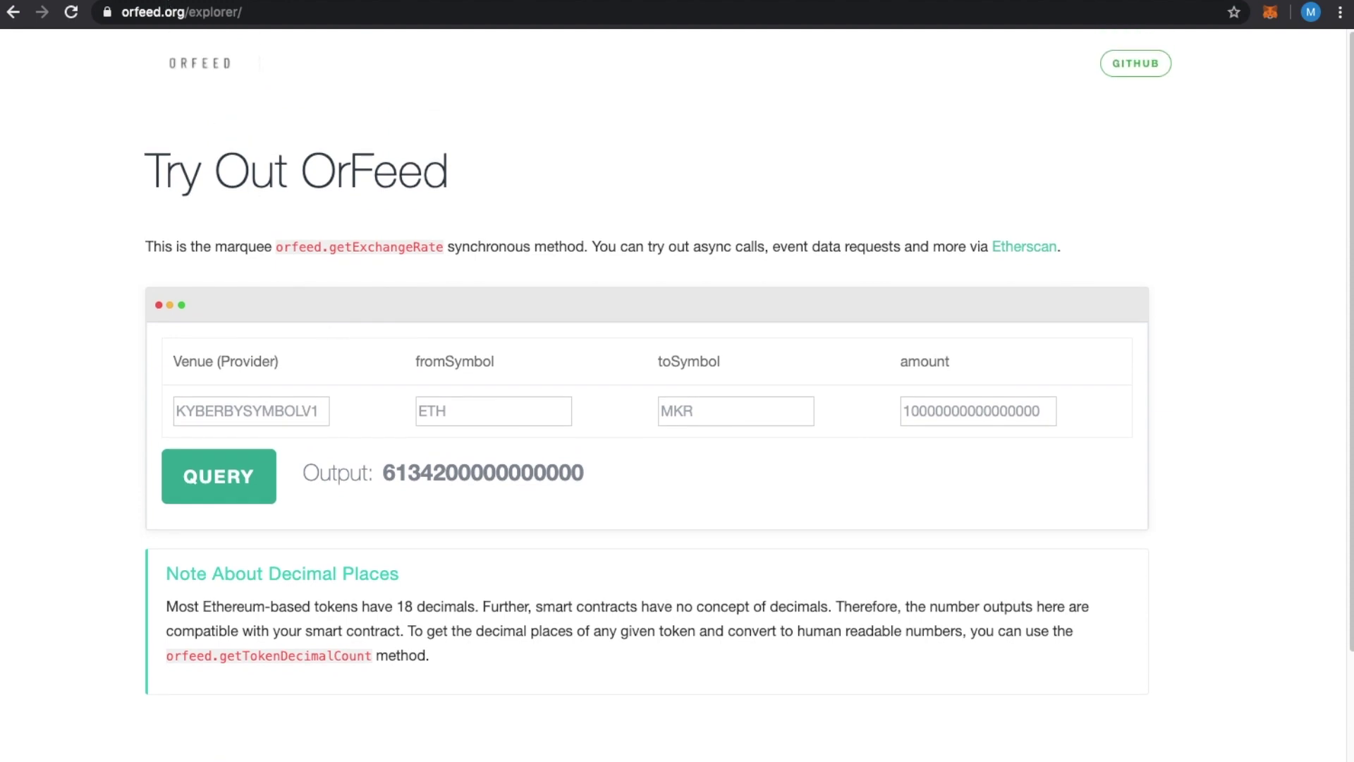